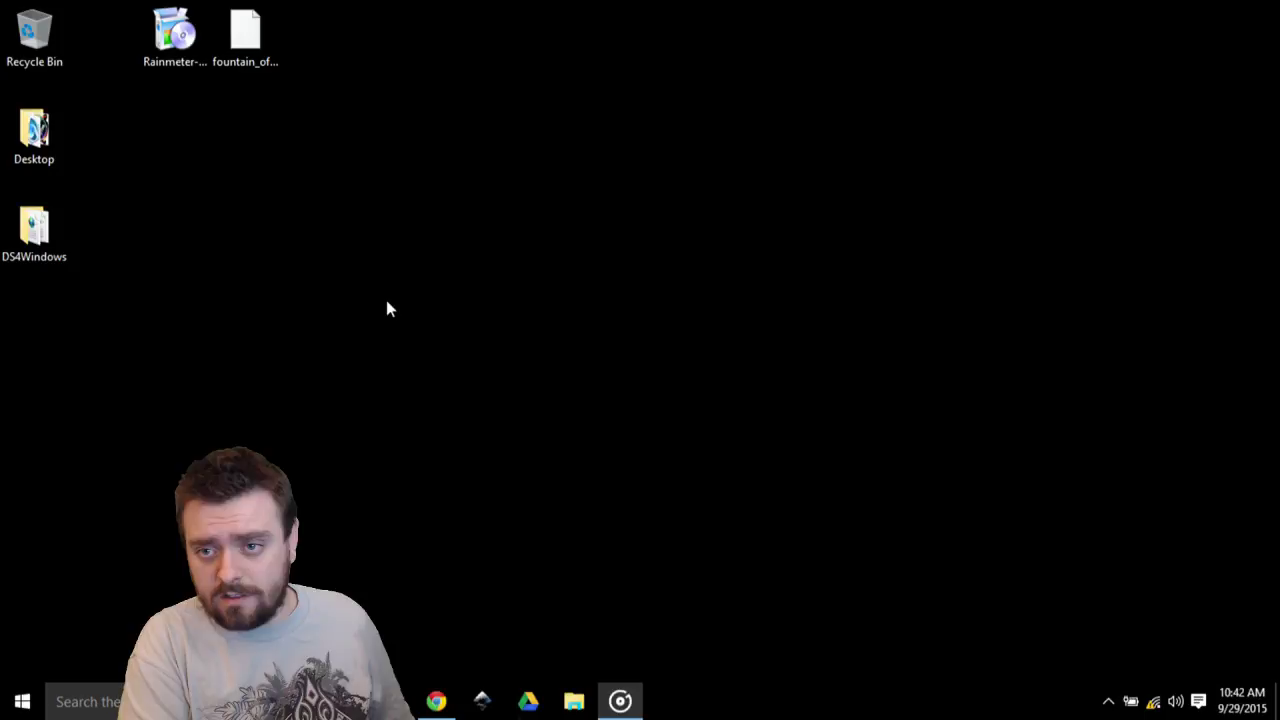
Install Rainmeter in English as a standard installation to C:\Program Files\Rainmeter, then launch it.
{"action": "double_click", "coordinate": [177, 47]}
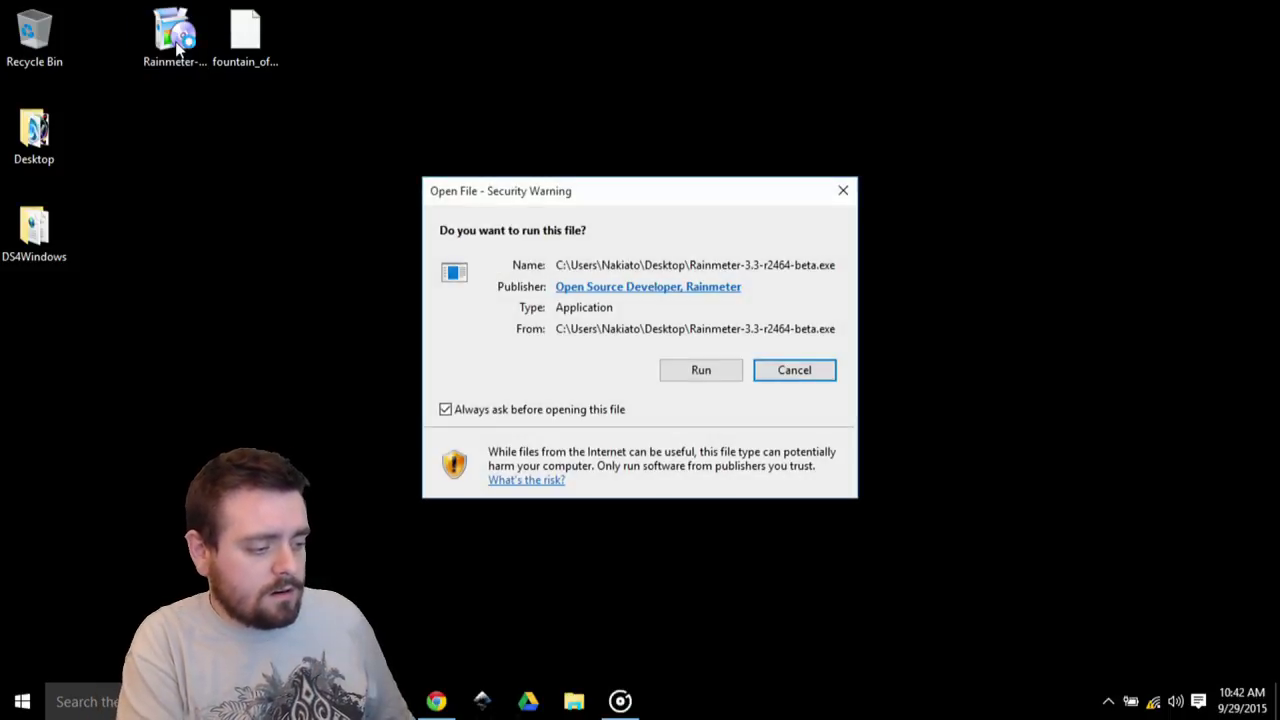
{"action": "left_click", "coordinate": [700, 368]}
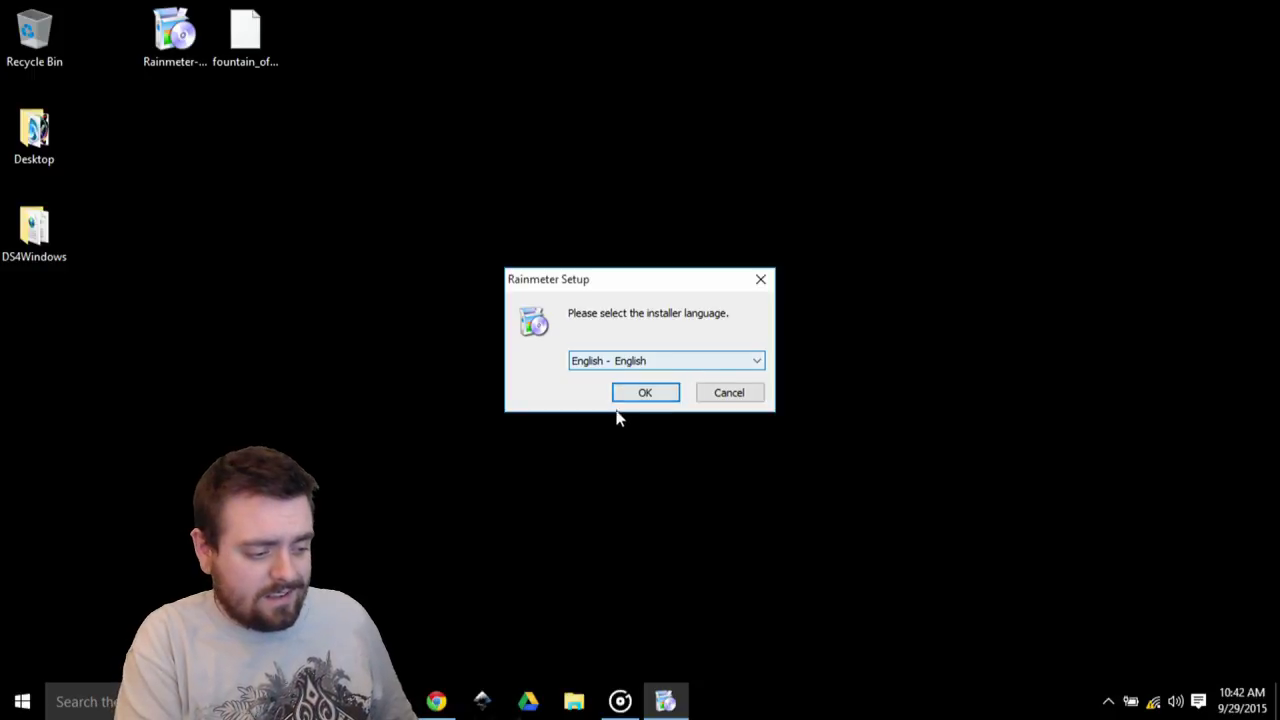
{"action": "left_click", "coordinate": [640, 396]}
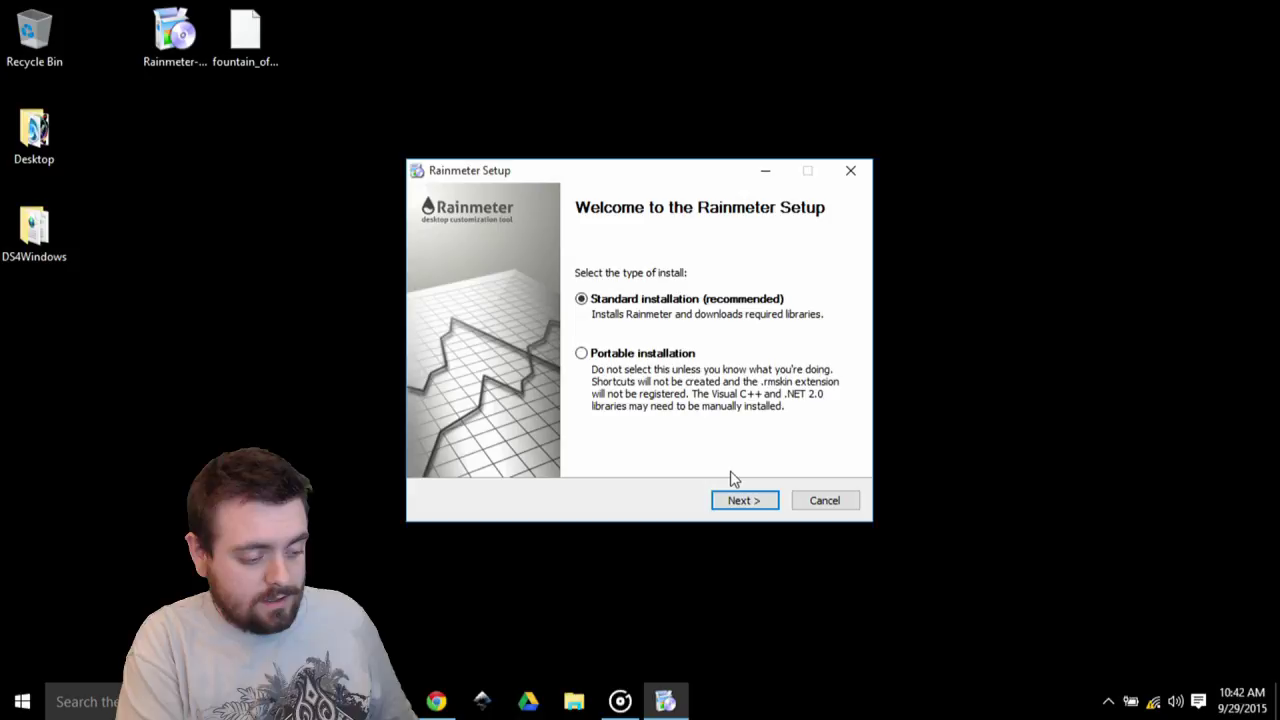
{"action": "left_click", "coordinate": [741, 503]}
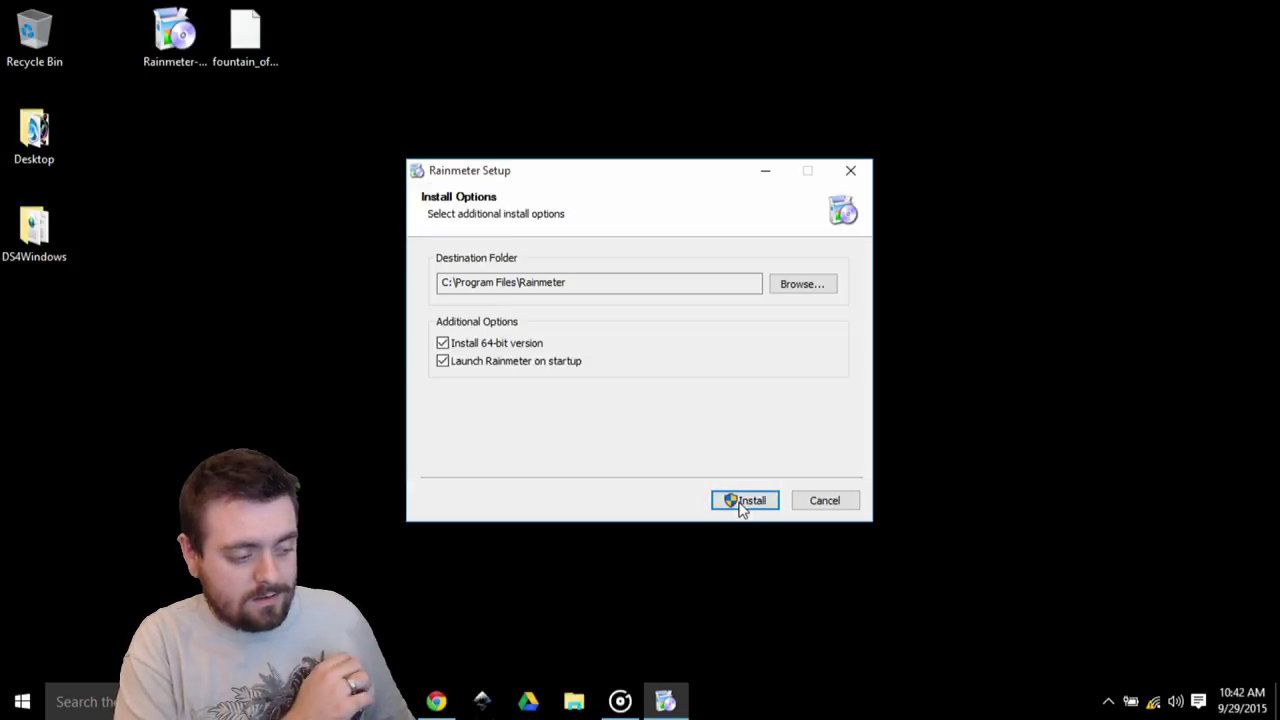
{"action": "left_click", "coordinate": [744, 501]}
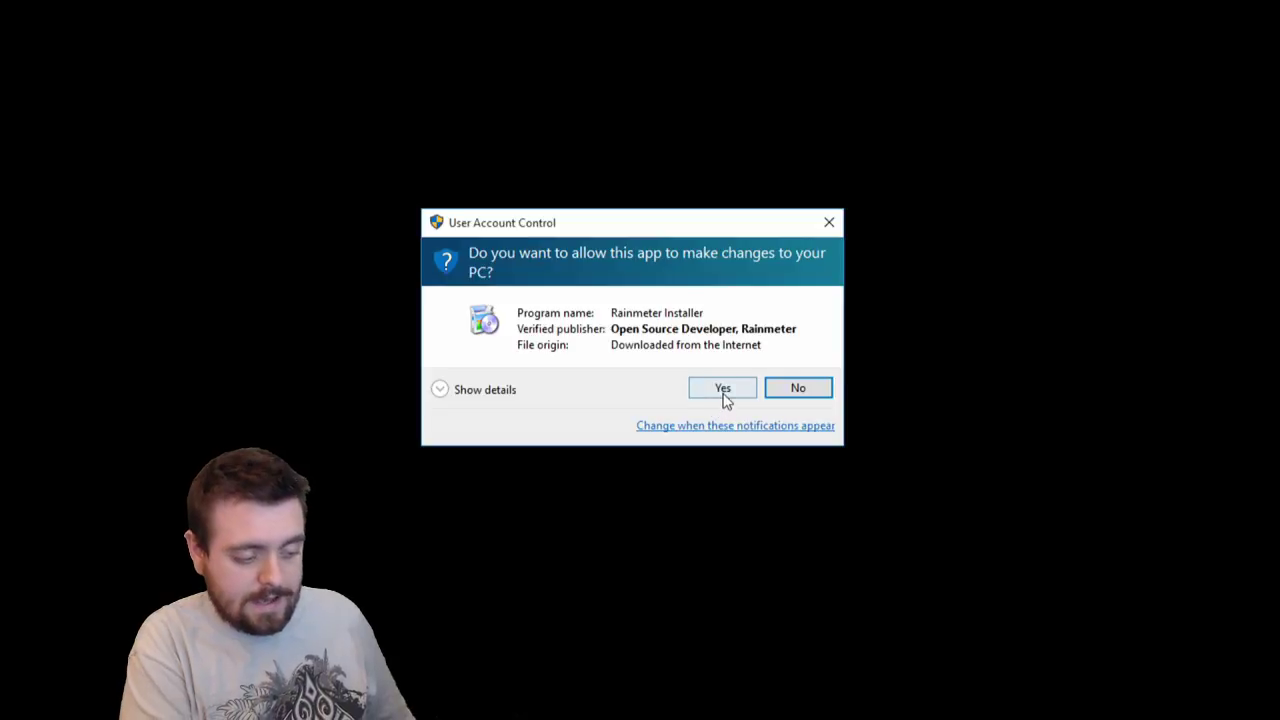
{"action": "left_click", "coordinate": [724, 393]}
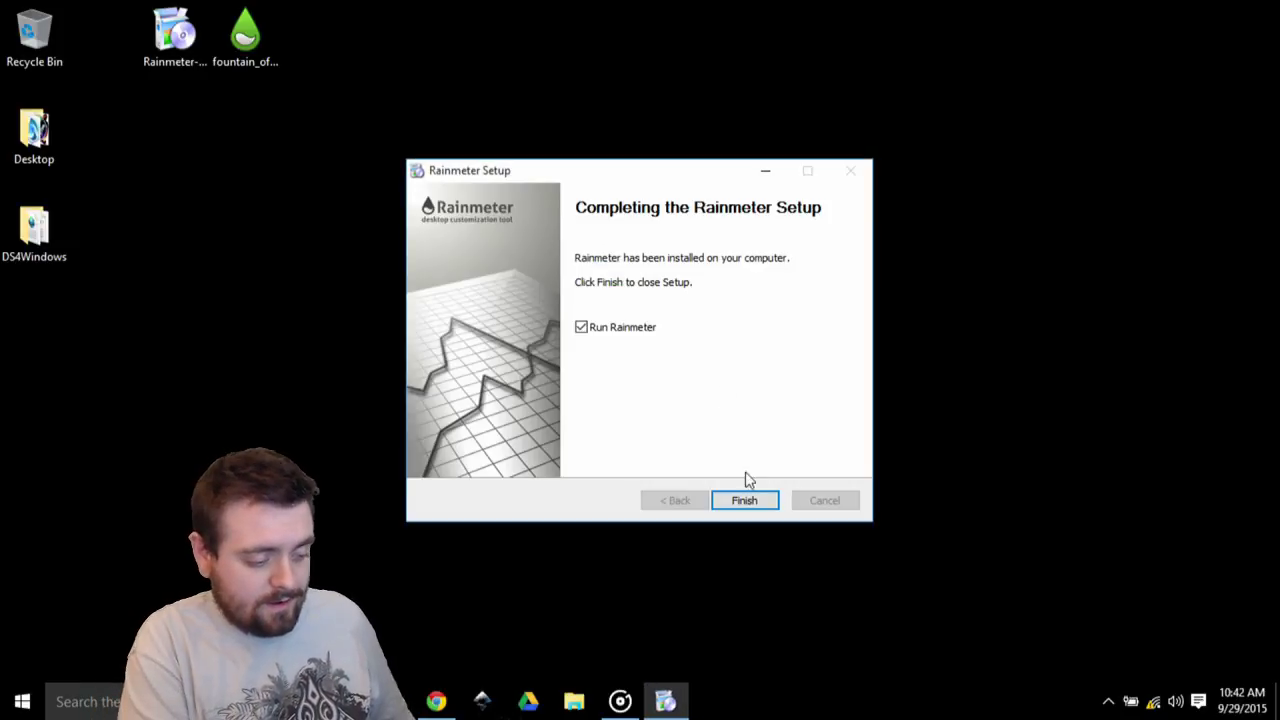
{"action": "left_click", "coordinate": [752, 507]}
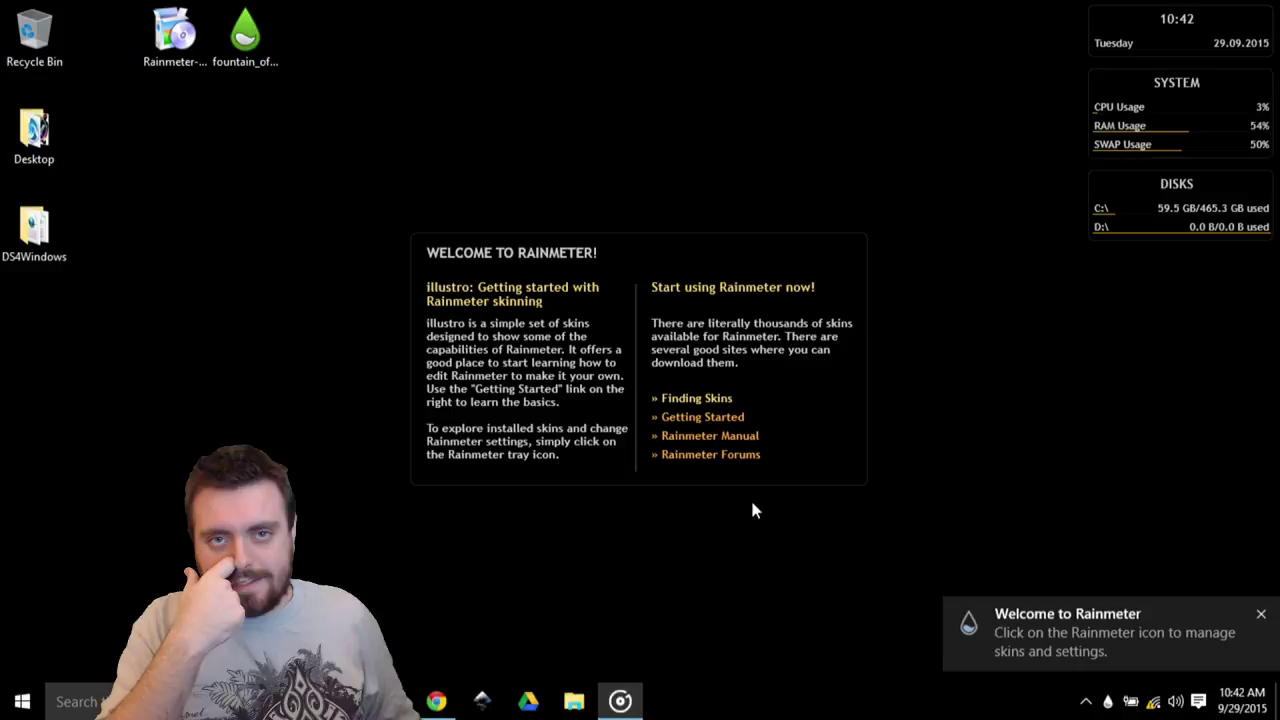
Unload the illustro Welcome, Disk, System and Clock skins from the desktop.
{"action": "right_click", "coordinate": [697, 358]}
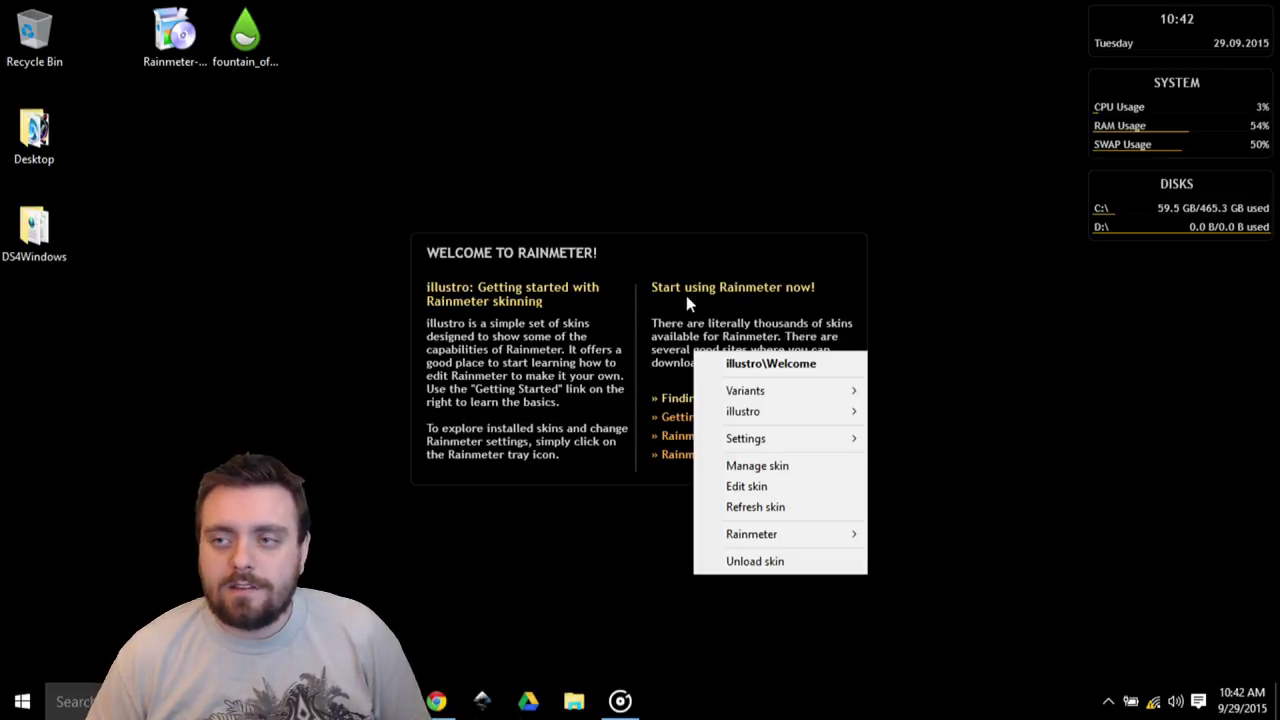
{"action": "left_click", "coordinate": [761, 565]}
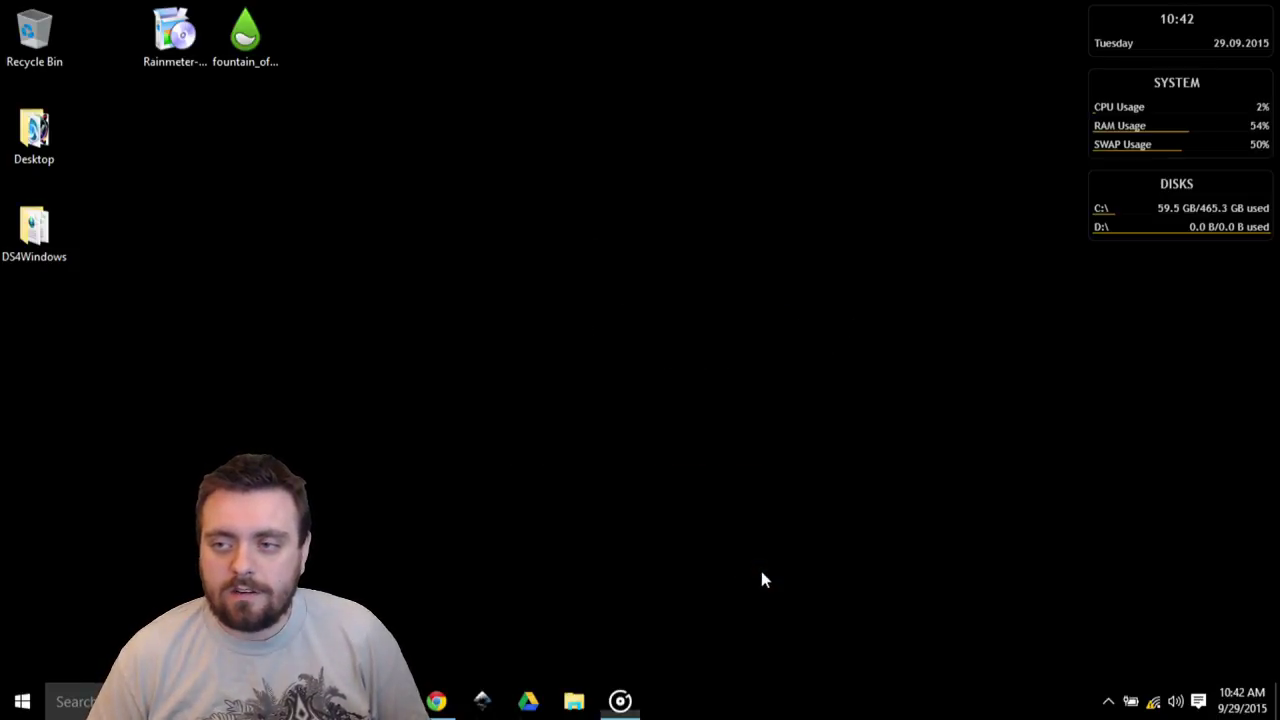
{"action": "right_click", "coordinate": [1160, 218]}
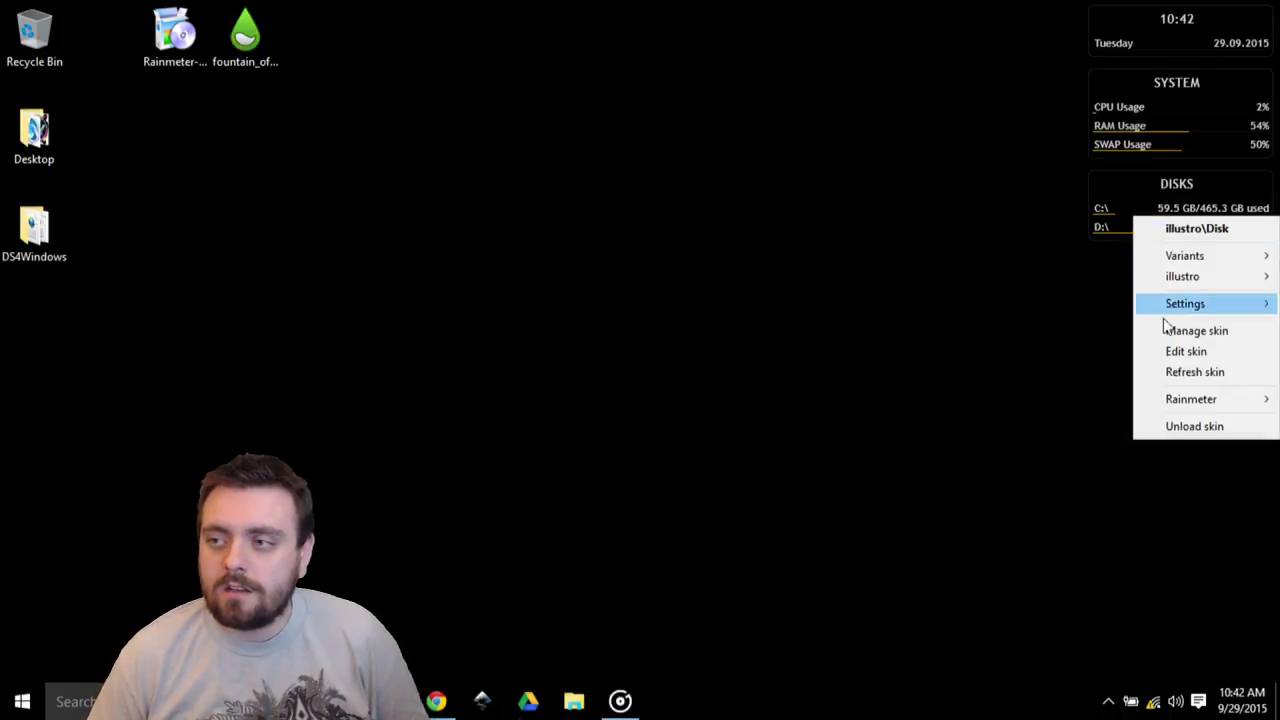
{"action": "left_click", "coordinate": [1200, 444]}
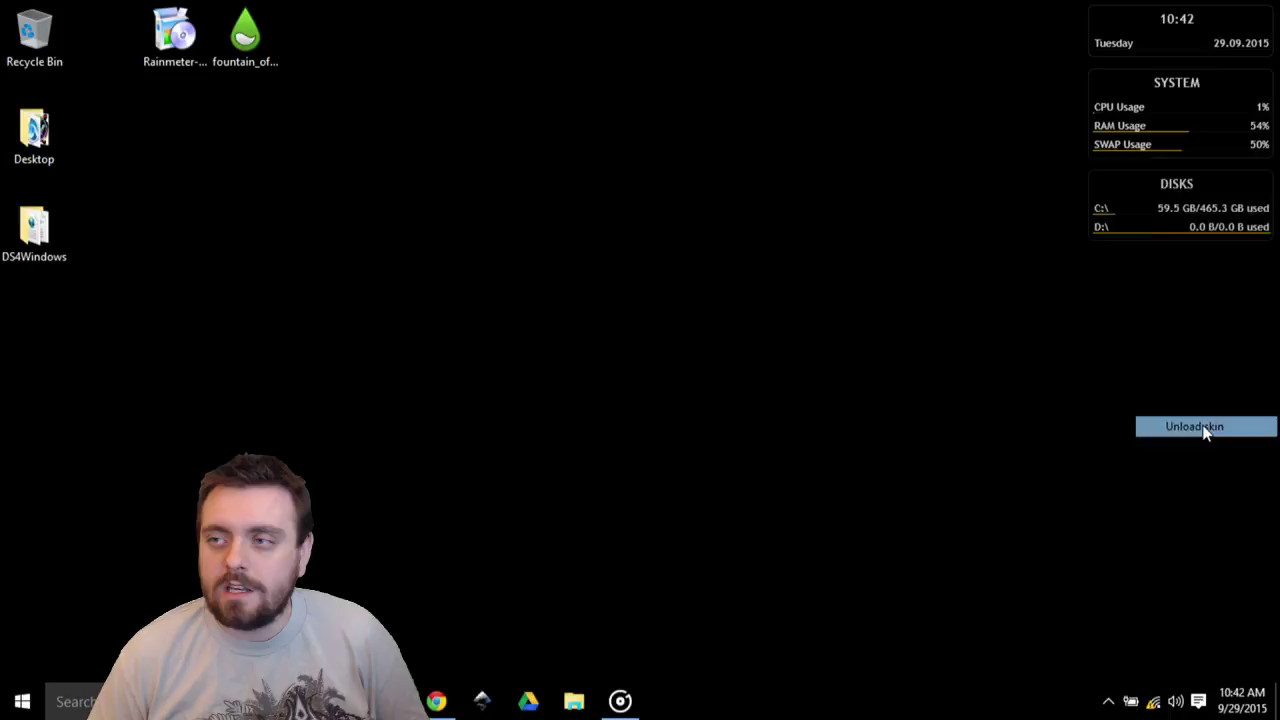
{"action": "right_click", "coordinate": [1146, 140]}
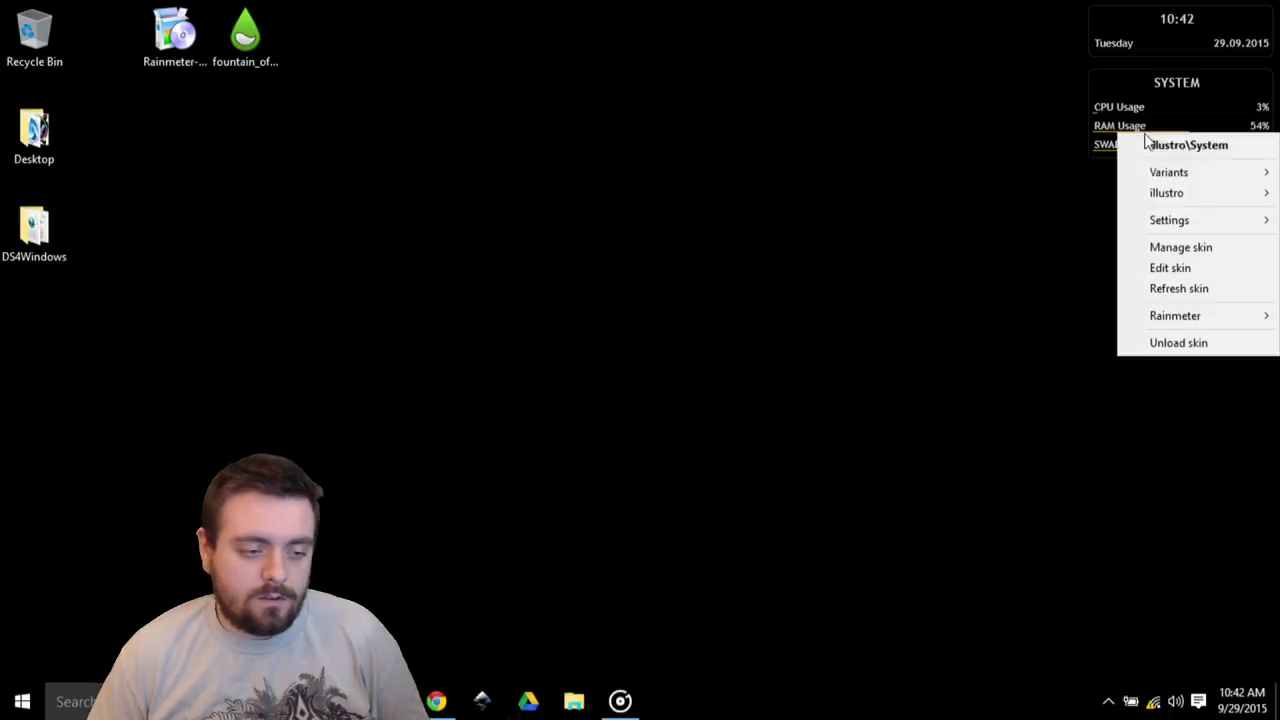
{"action": "left_click", "coordinate": [1177, 342]}
{"action": "right_click", "coordinate": [1160, 47]}
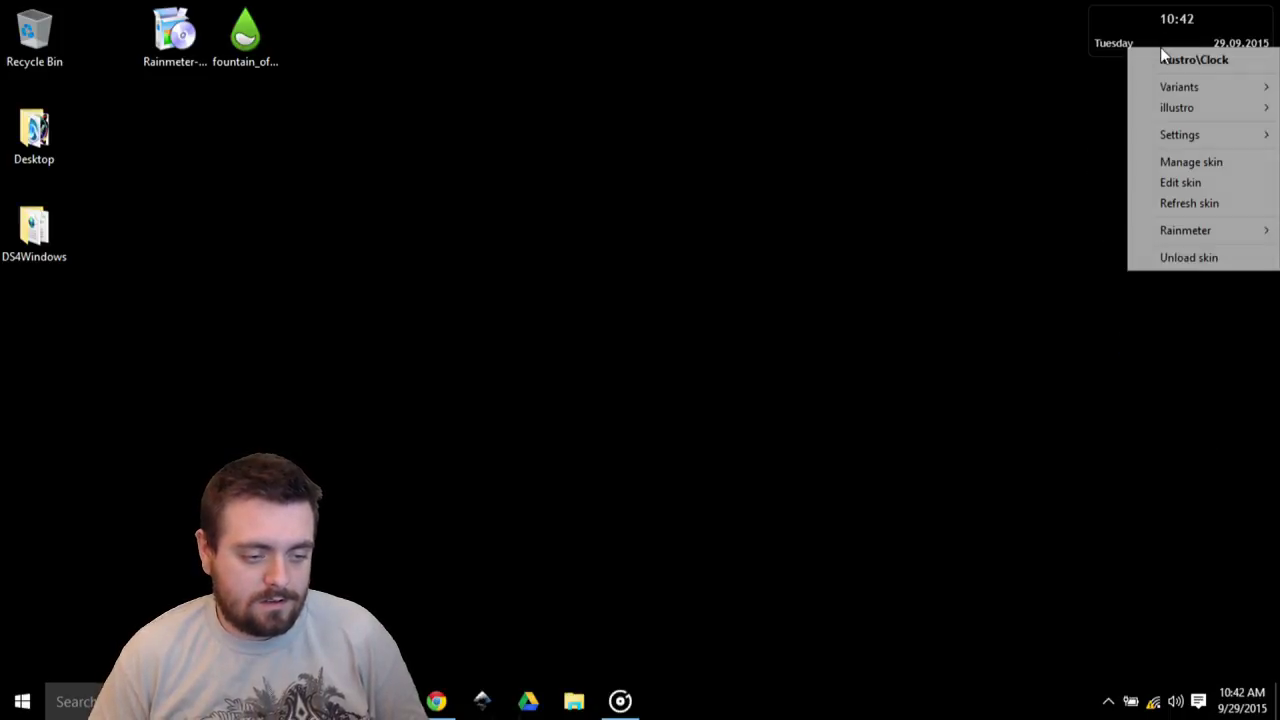
{"action": "left_click", "coordinate": [1186, 257]}
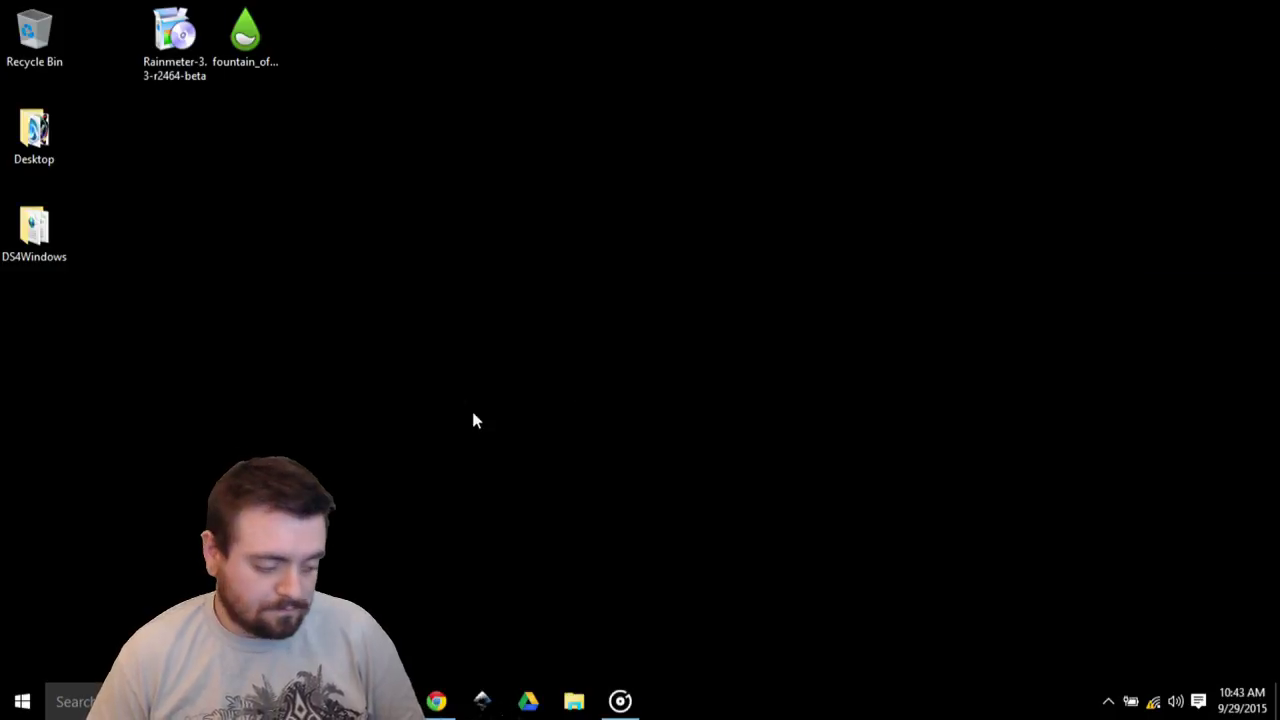
{"action": "left_click", "coordinate": [438, 700]}
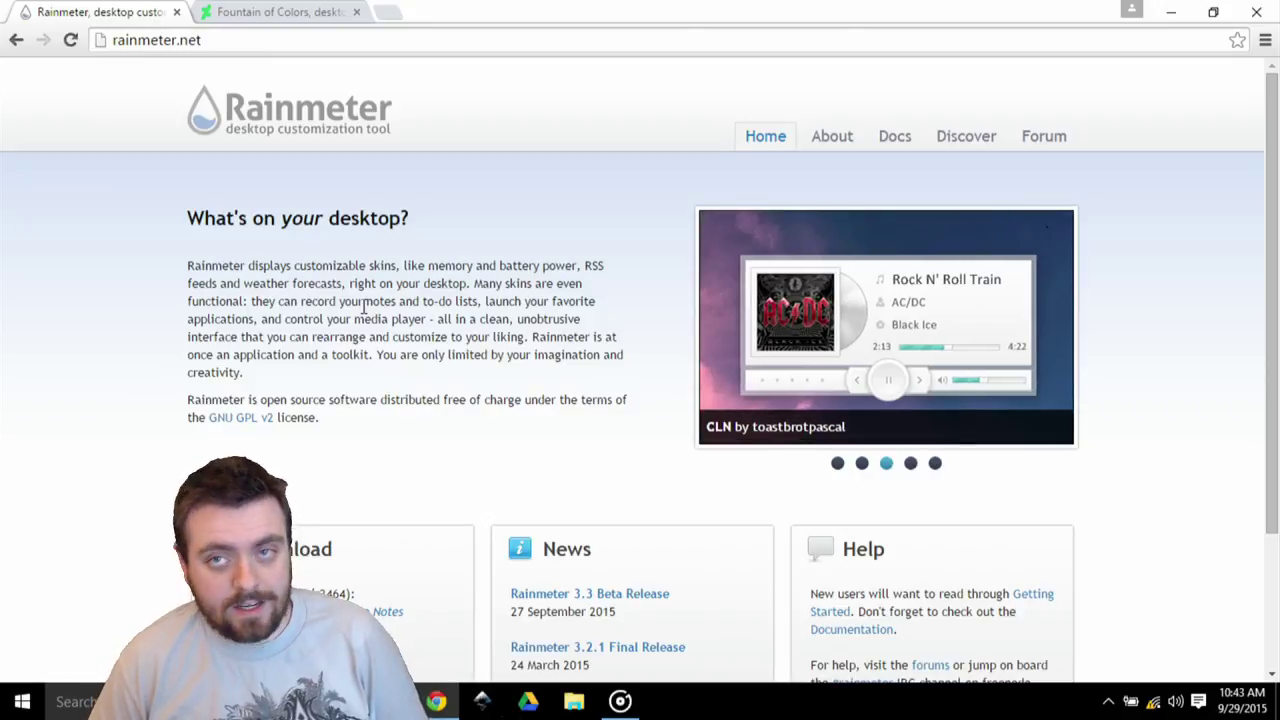
{"action": "left_click", "coordinate": [270, 9]}
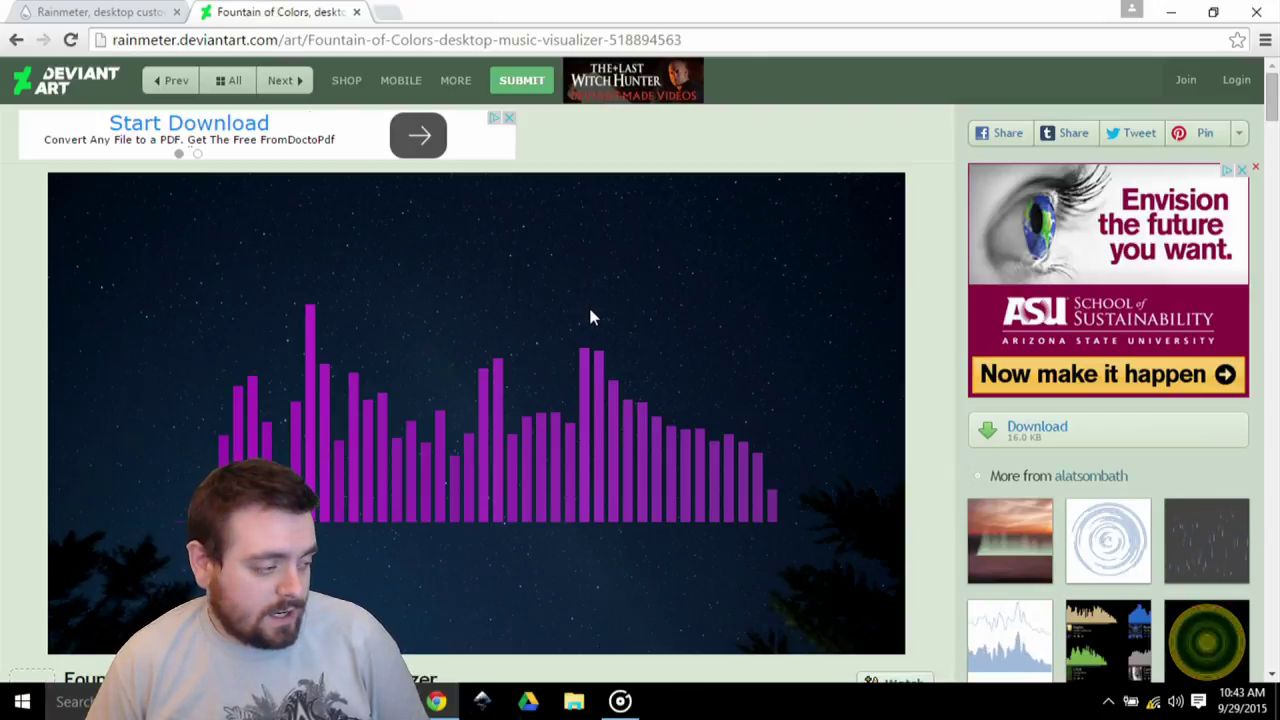
{"action": "scroll", "coordinate": [588, 312], "scroll_direction": "down", "scroll_amount": 2}
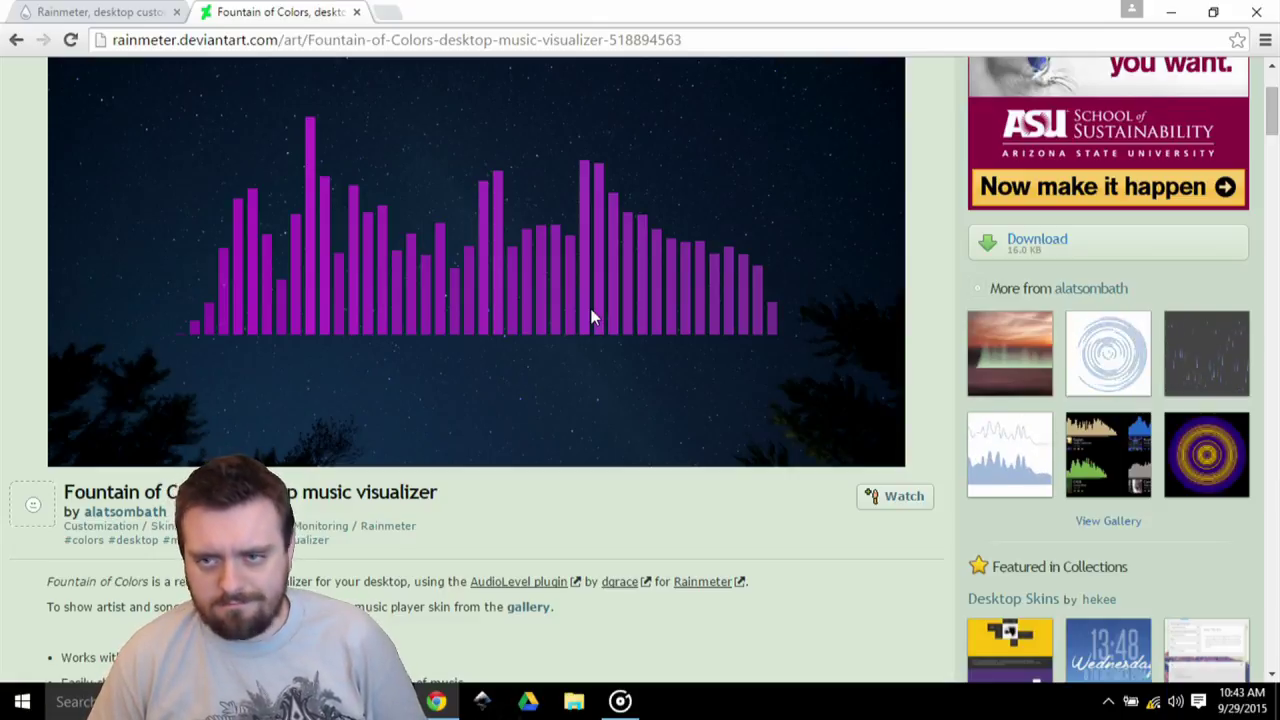
{"action": "scroll", "coordinate": [590, 312], "scroll_direction": "up", "scroll_amount": 2}
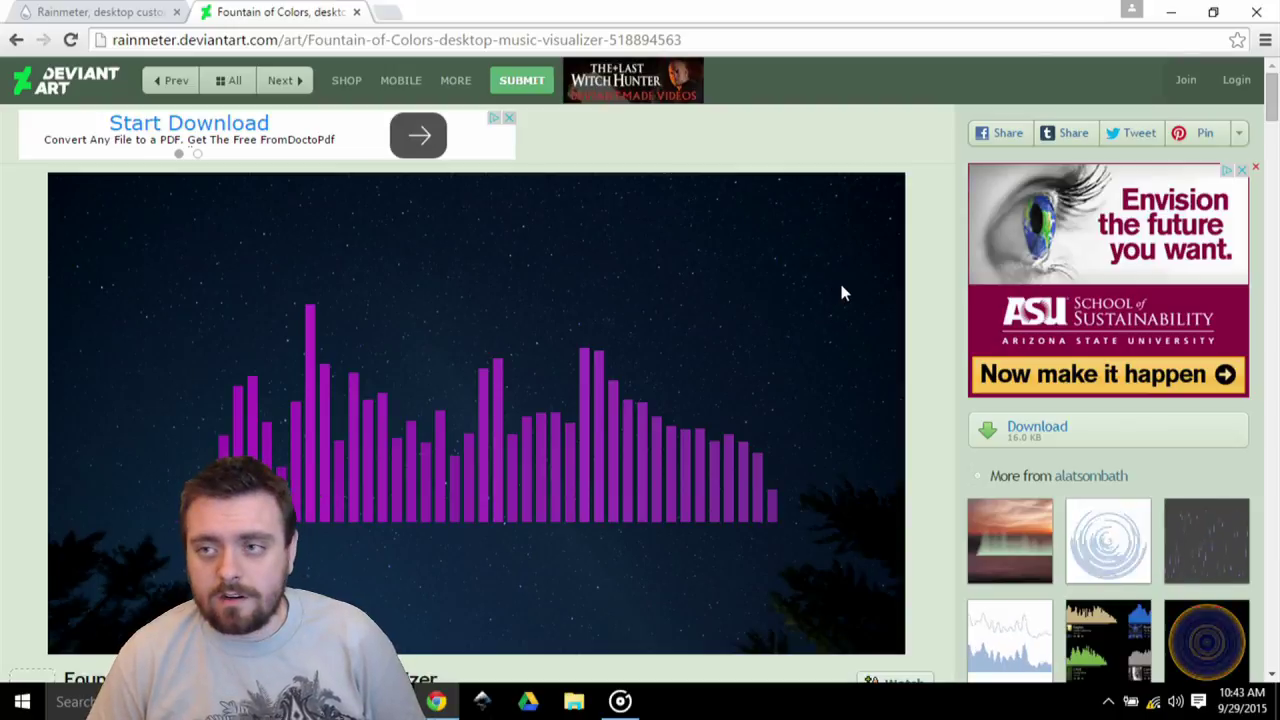
{"action": "scroll", "coordinate": [849, 363], "scroll_direction": "down", "scroll_amount": 6}
{"action": "scroll", "coordinate": [849, 371], "scroll_direction": "down", "scroll_amount": 3}
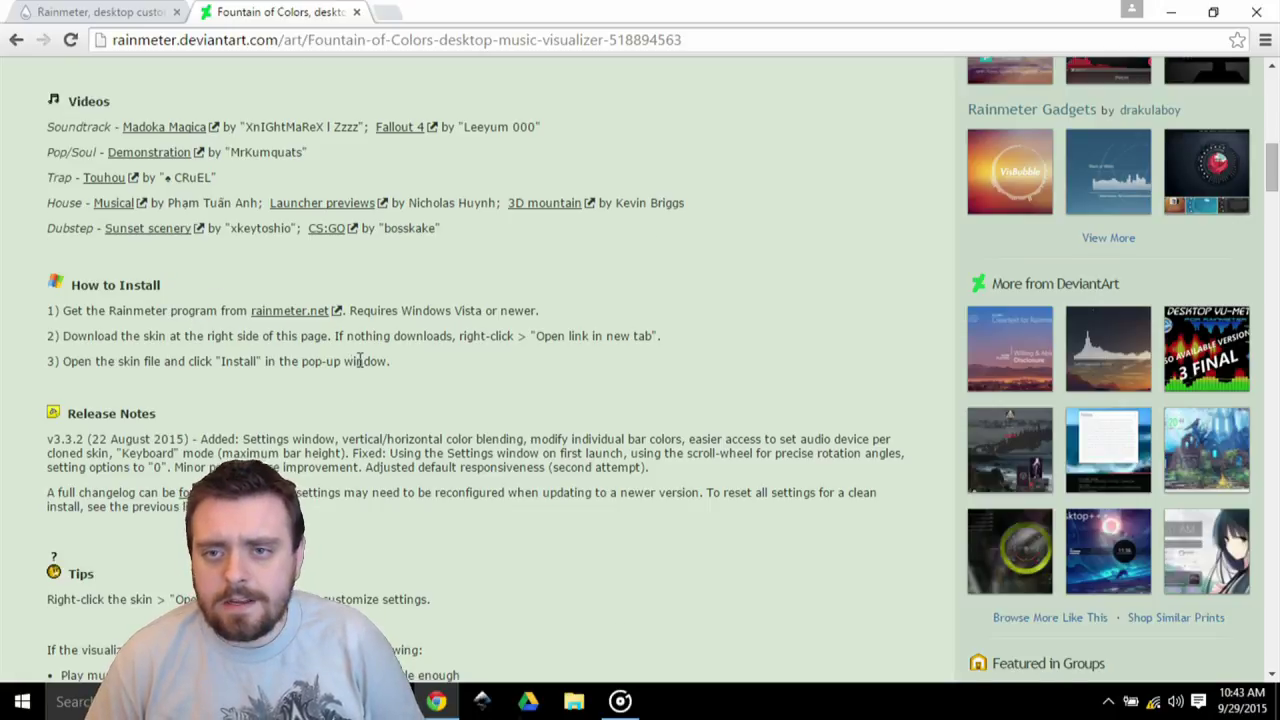
{"action": "scroll", "coordinate": [358, 361], "scroll_direction": "down", "scroll_amount": 5}
{"action": "scroll", "coordinate": [358, 364], "scroll_direction": "up", "scroll_amount": 10}
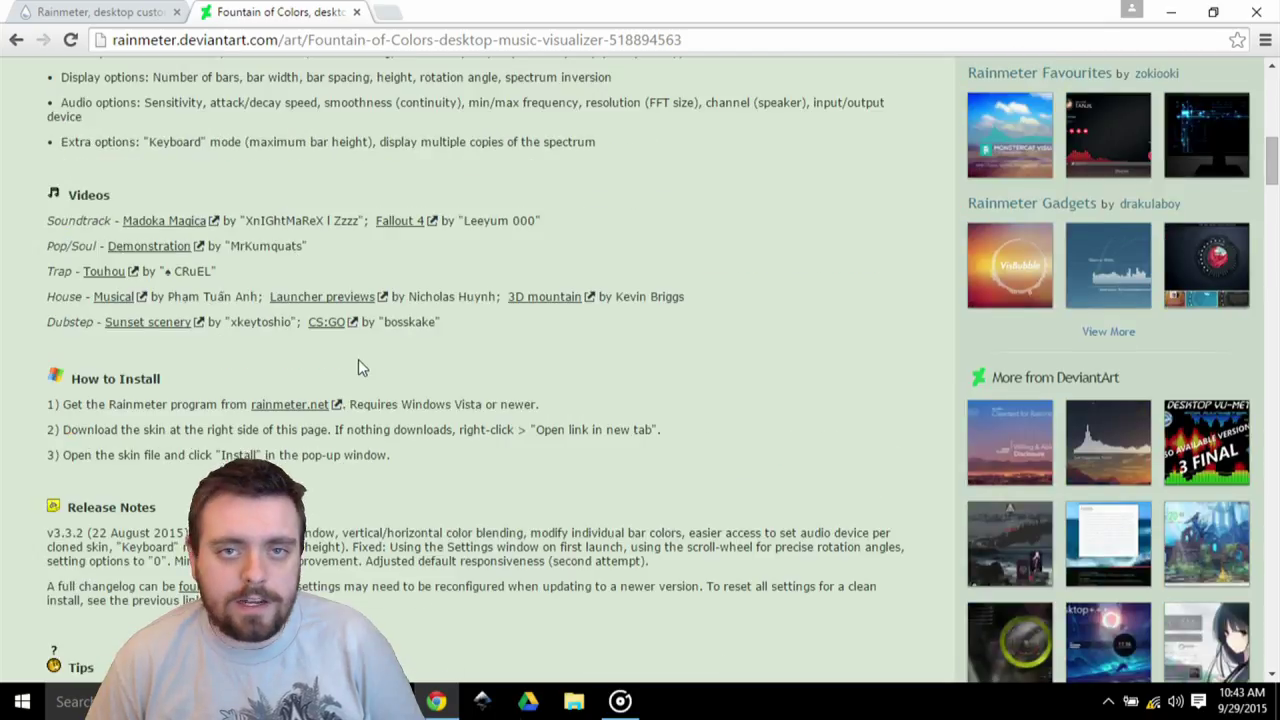
{"action": "scroll", "coordinate": [358, 366], "scroll_direction": "up", "scroll_amount": 10}
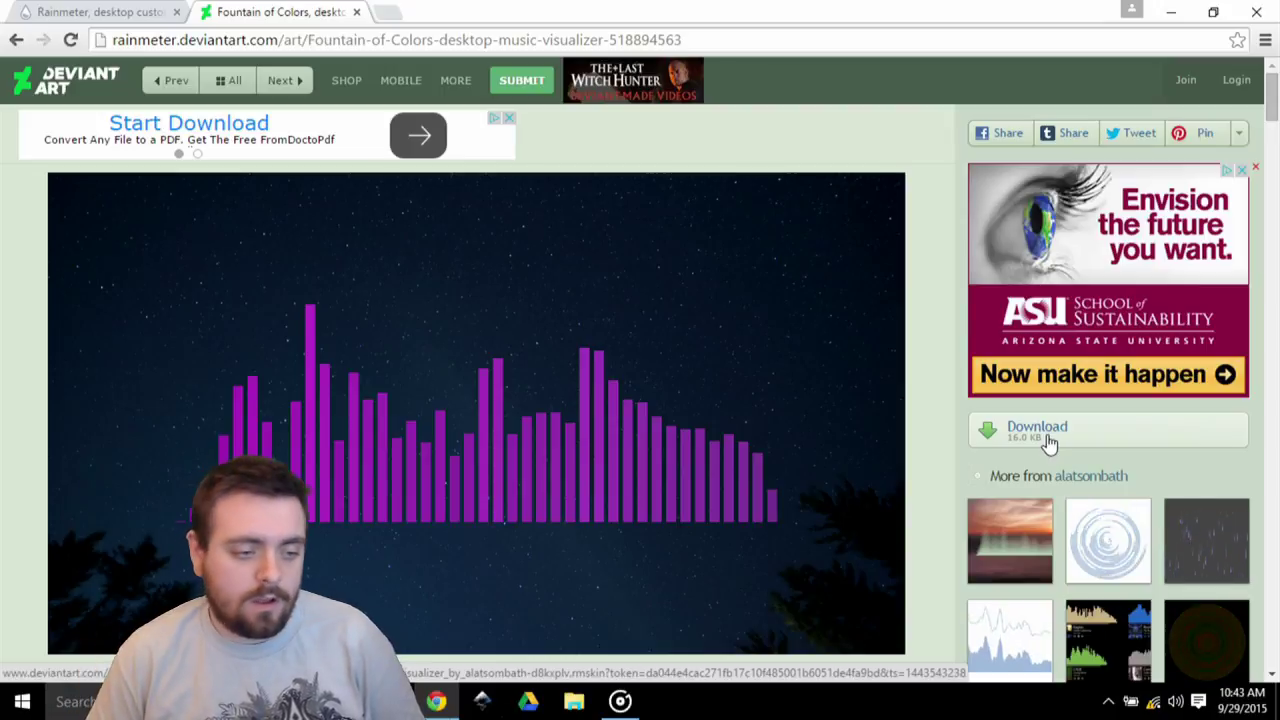
{"action": "left_click", "coordinate": [1171, 12]}
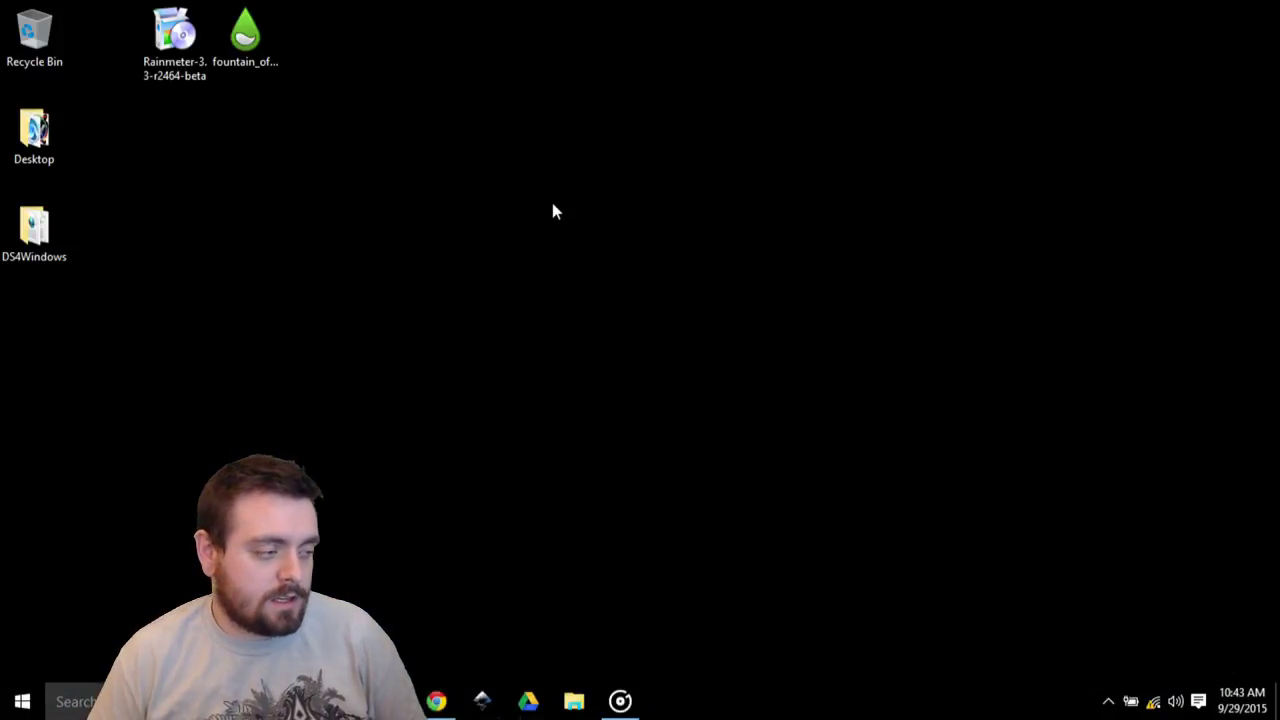
Install the Fountain of Colors skin, look over its Display and Extras settings, then close them.
{"action": "double_click", "coordinate": [253, 39]}
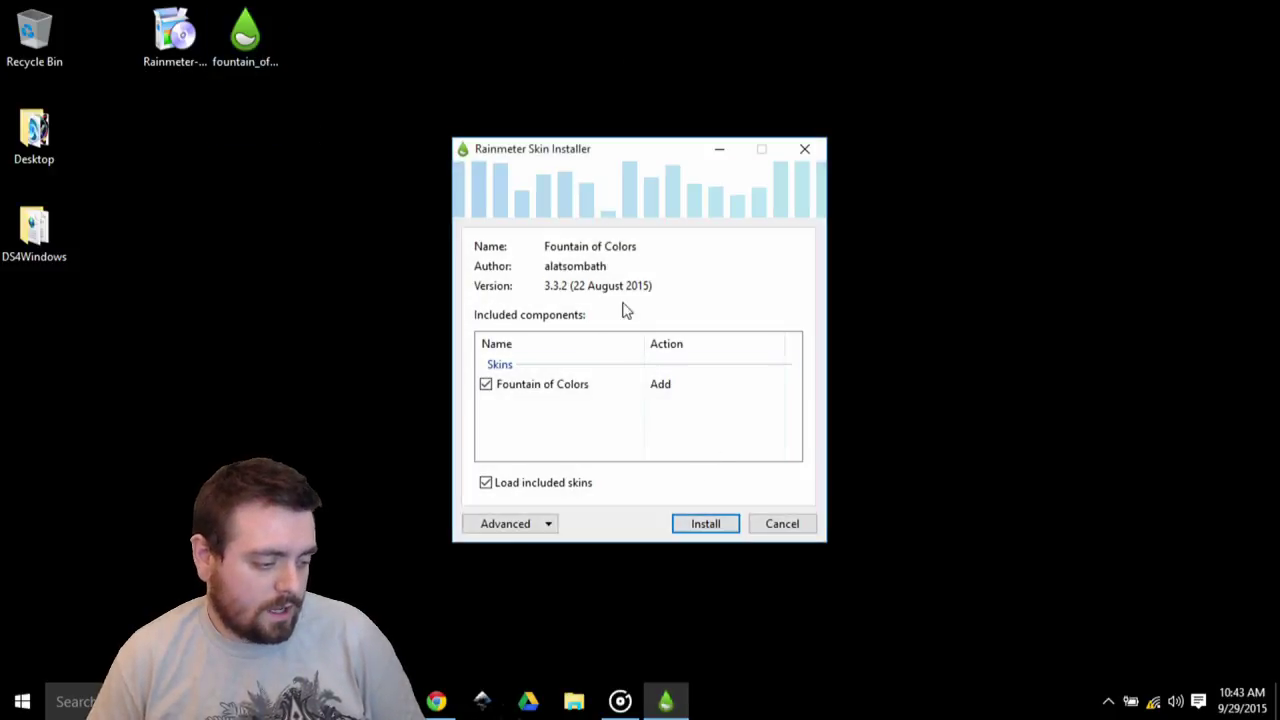
{"action": "left_click", "coordinate": [705, 523]}
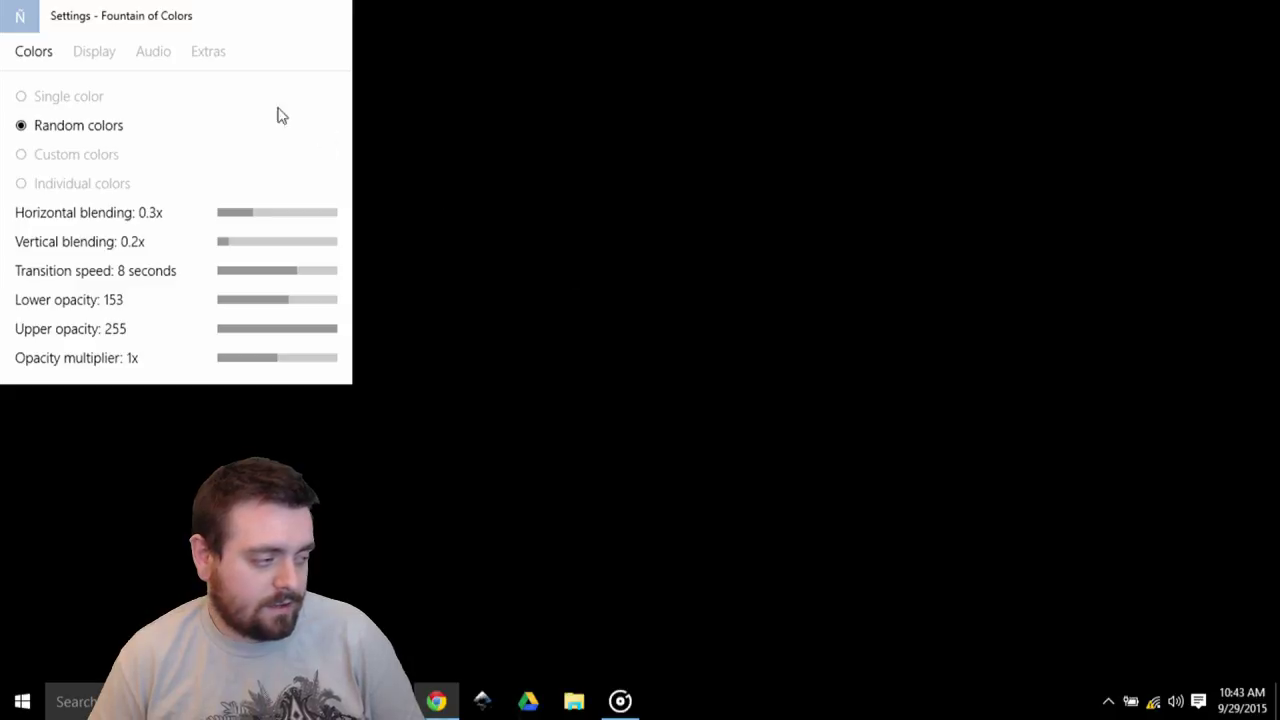
{"action": "left_click_drag", "start_coordinate": [107, 24], "coordinate": [735, 145]}
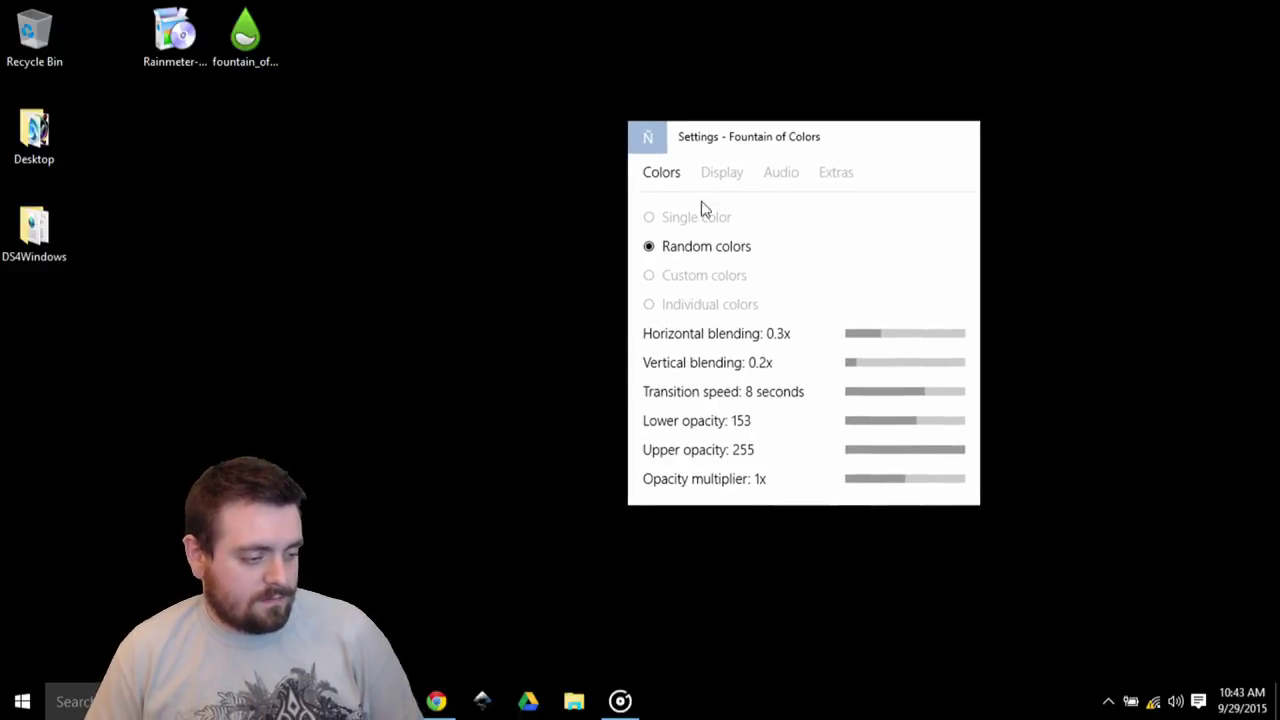
{"action": "left_click", "coordinate": [722, 180]}
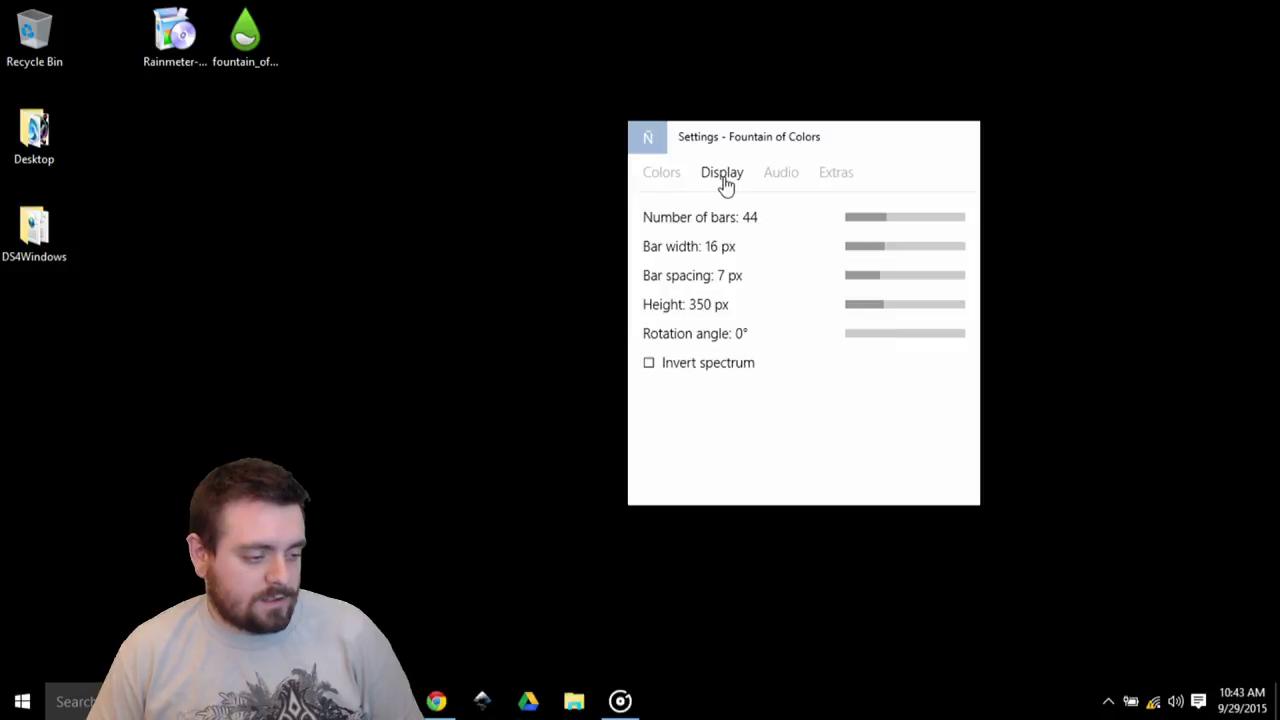
{"action": "left_click", "coordinate": [832, 178]}
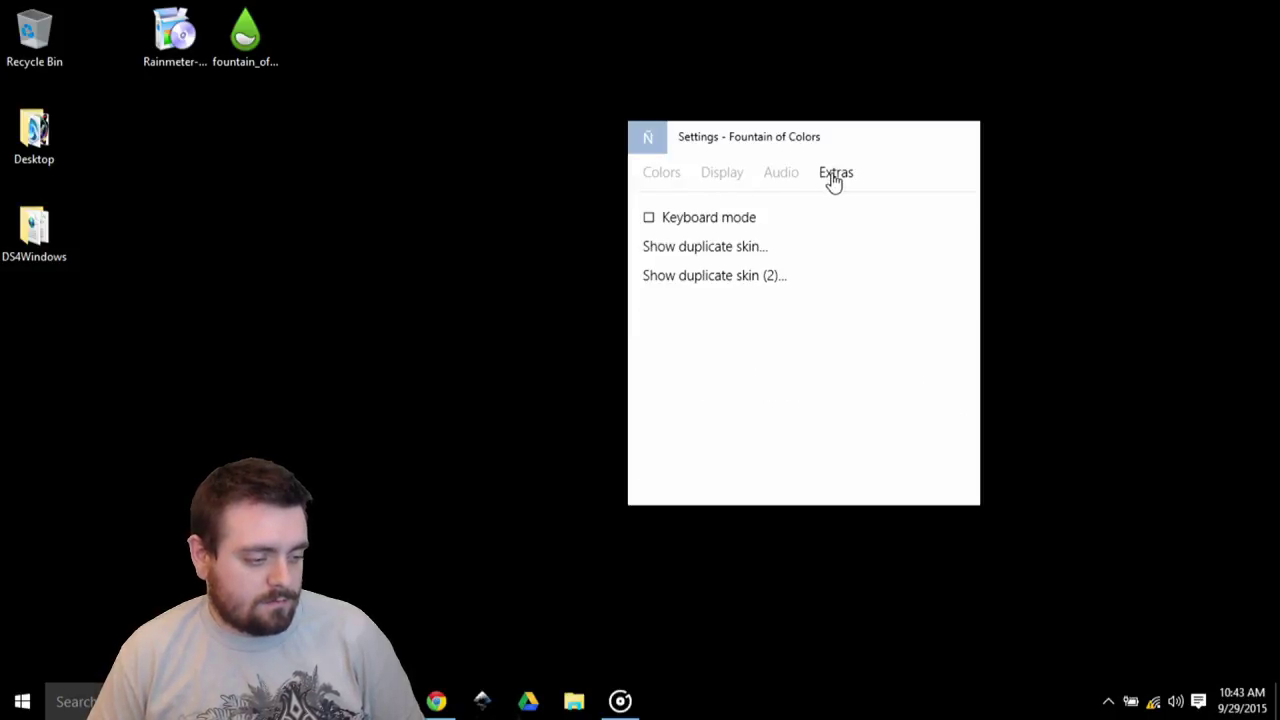
{"action": "left_click", "coordinate": [646, 140]}
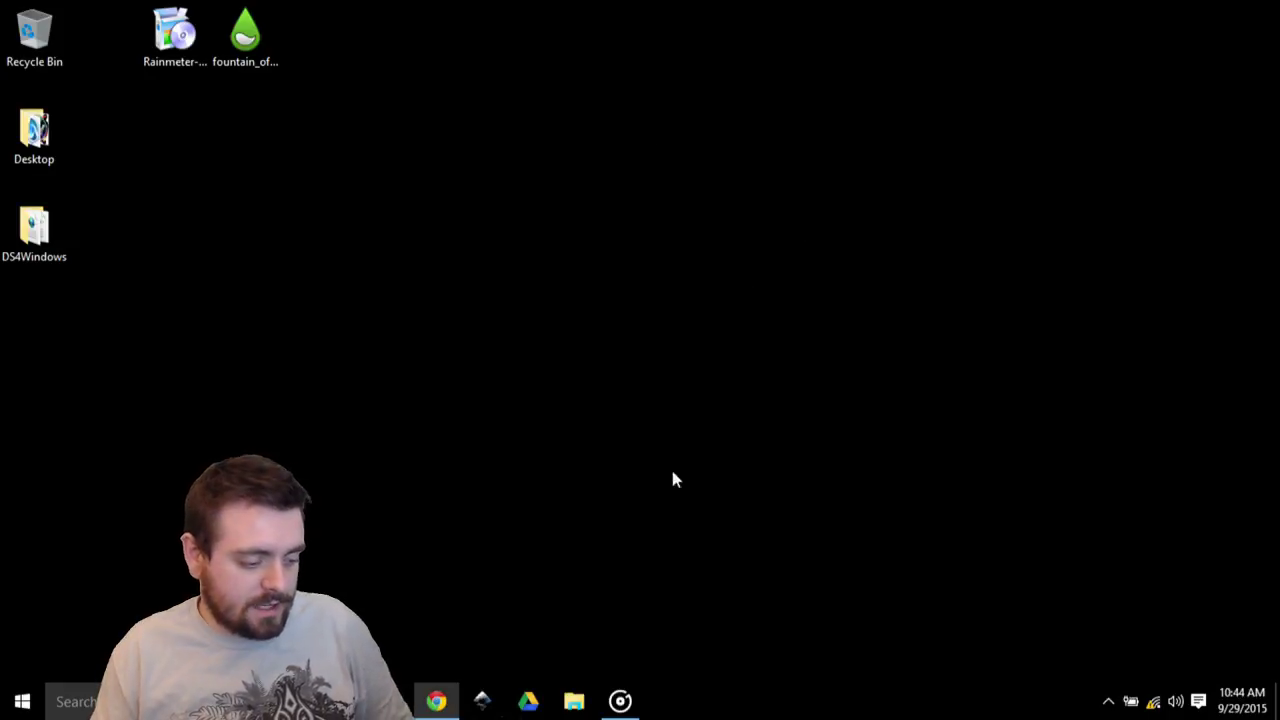
Open Groove Music, then open the Rainmeter skin manager from the hidden tray icons.
{"action": "left_click", "coordinate": [620, 700]}
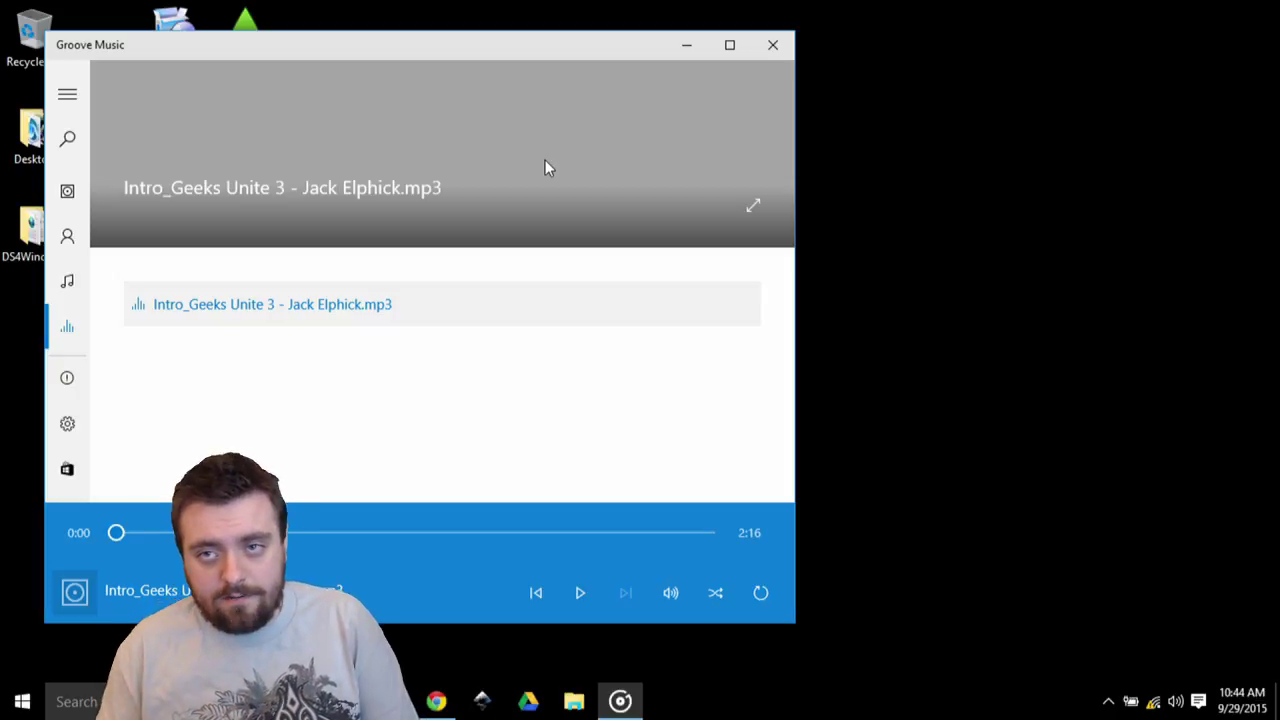
{"action": "left_click", "coordinate": [1109, 703]}
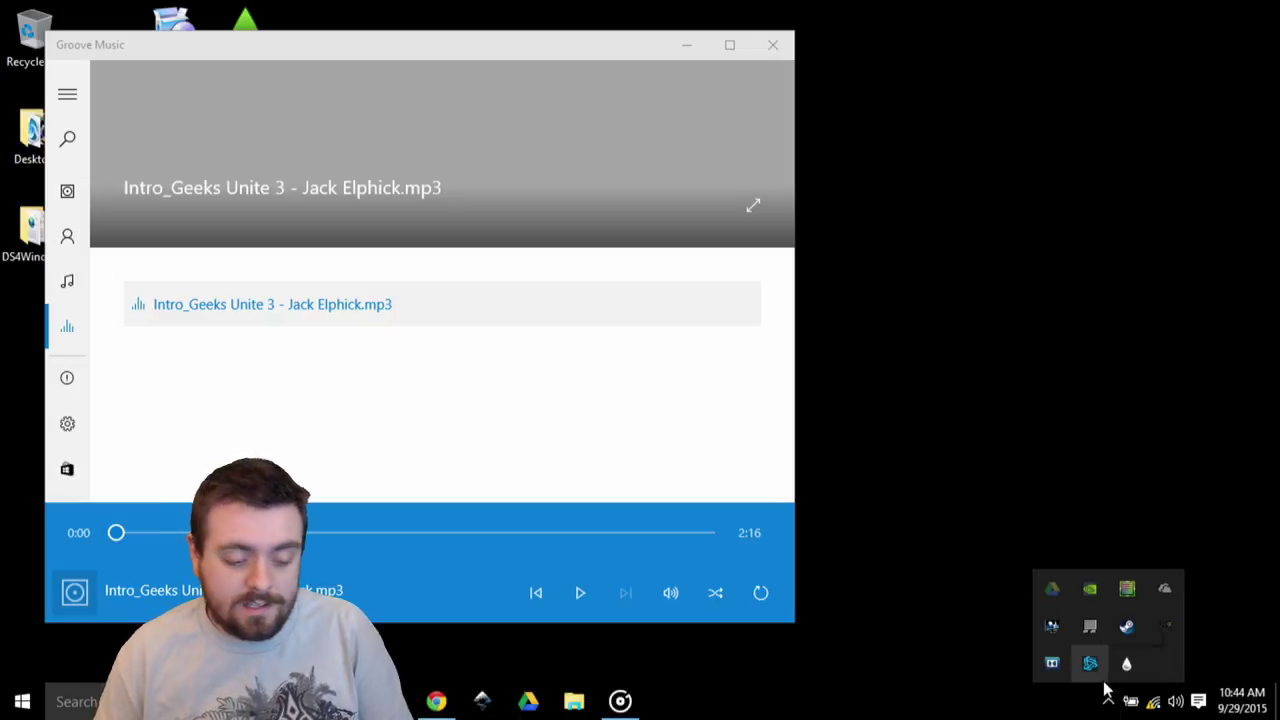
{"action": "right_click", "coordinate": [1127, 665]}
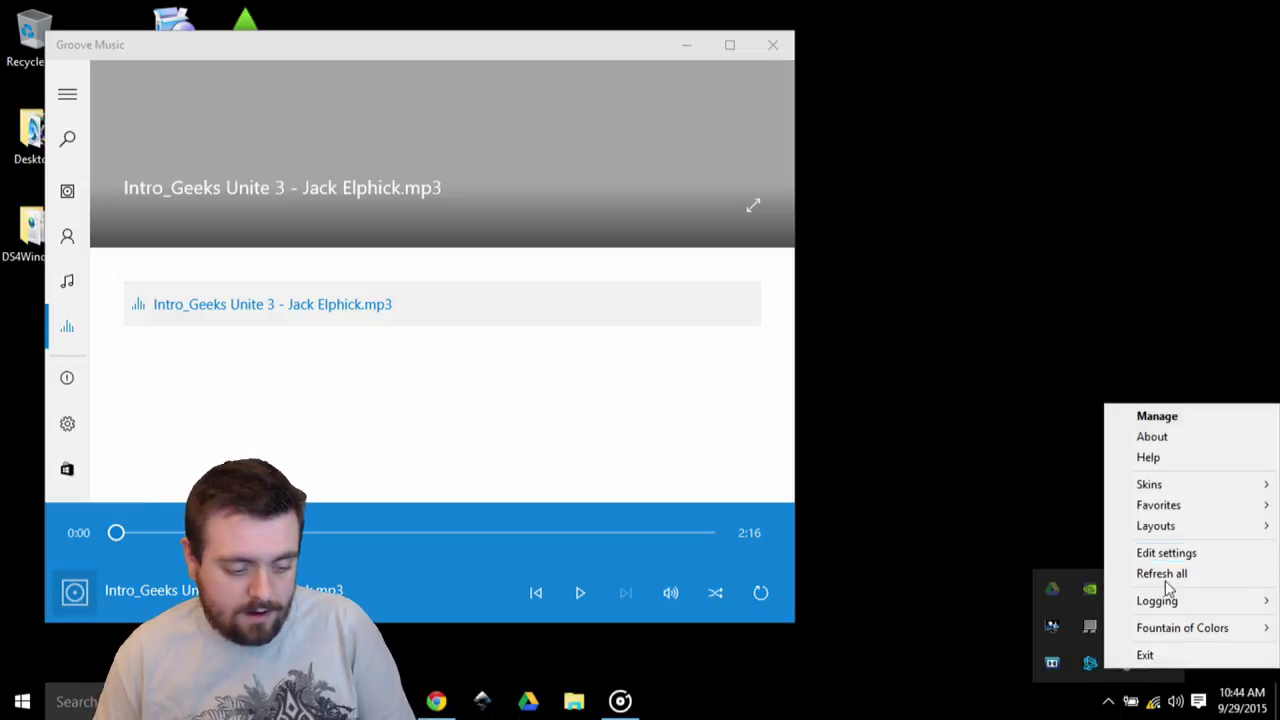
{"action": "left_click", "coordinate": [1108, 701]}
{"action": "left_click", "coordinate": [1108, 701]}
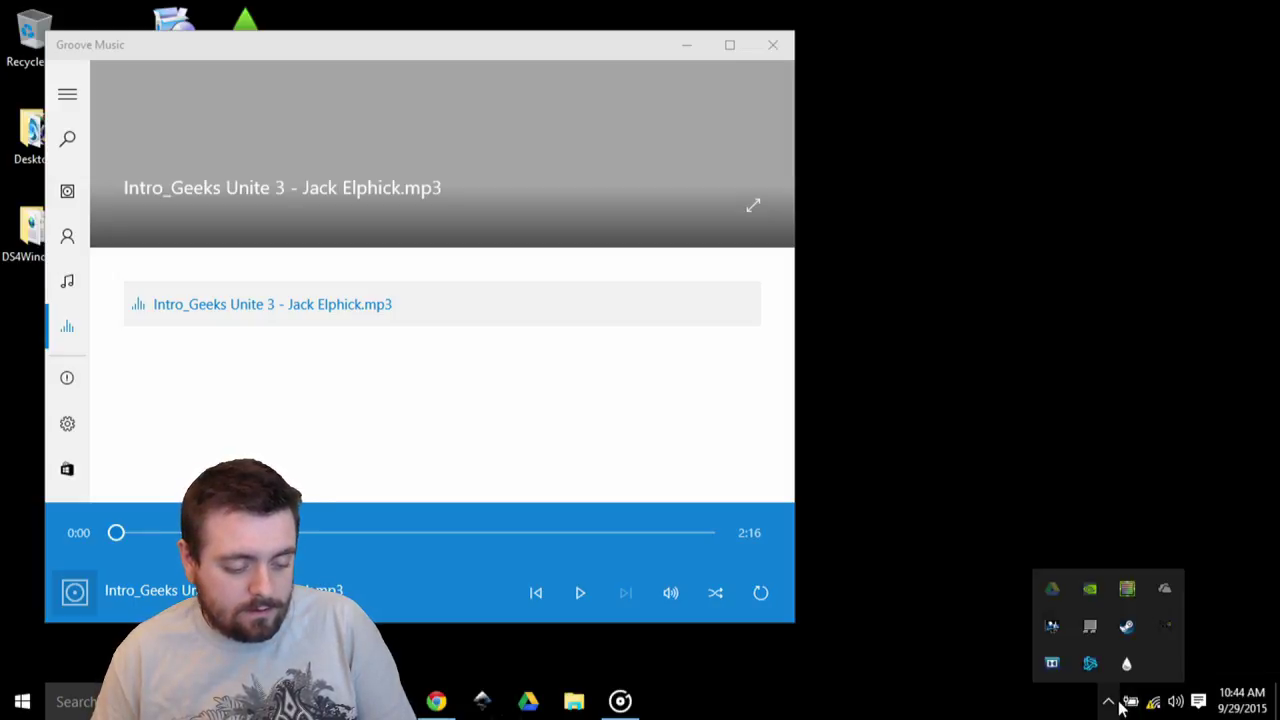
{"action": "left_click", "coordinate": [1129, 663]}
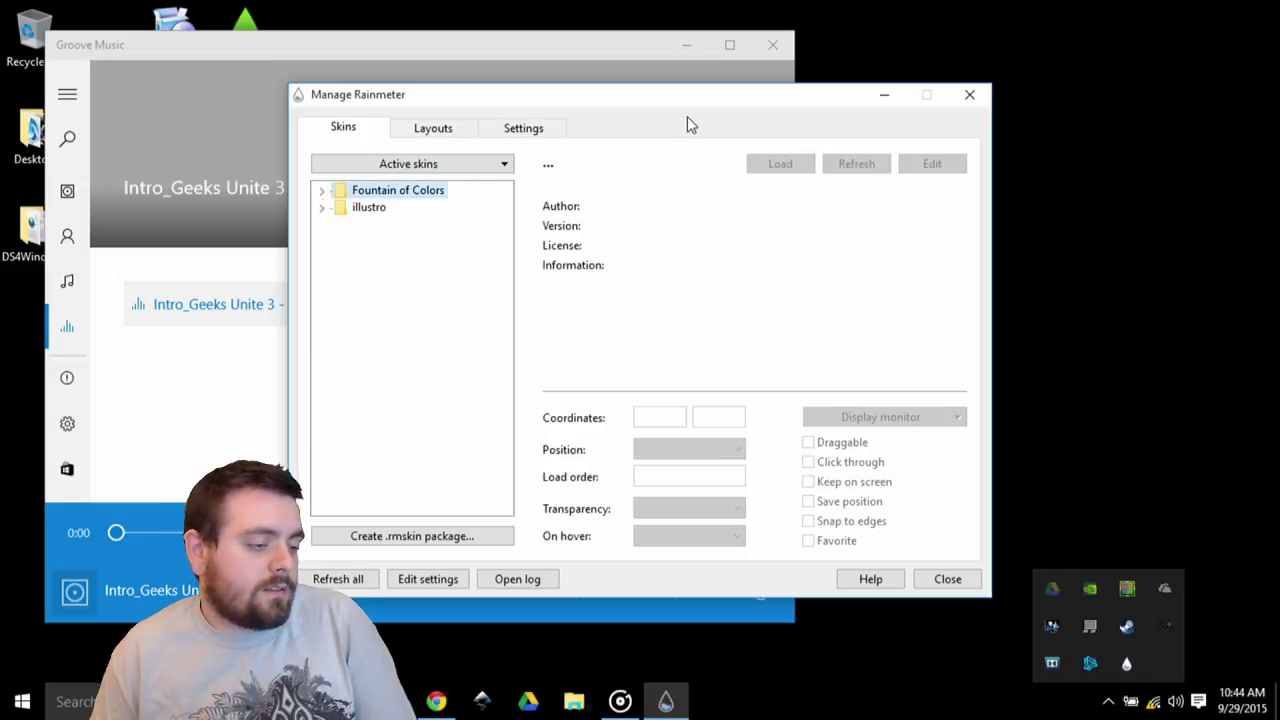
Expand the Fountain of Colors folder and select Fountain of Colors.ini.
{"action": "left_click_drag", "start_coordinate": [755, 109], "coordinate": [788, 109]}
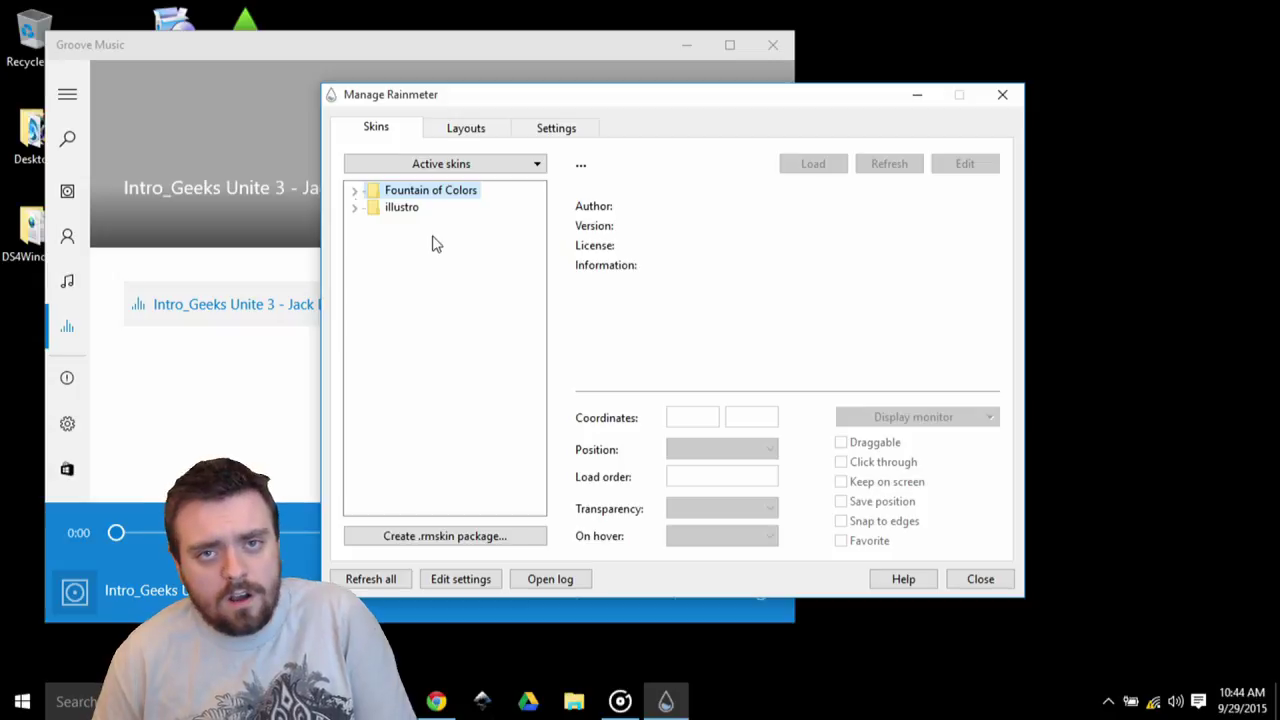
{"action": "left_click", "coordinate": [355, 191]}
{"action": "left_click", "coordinate": [452, 310]}
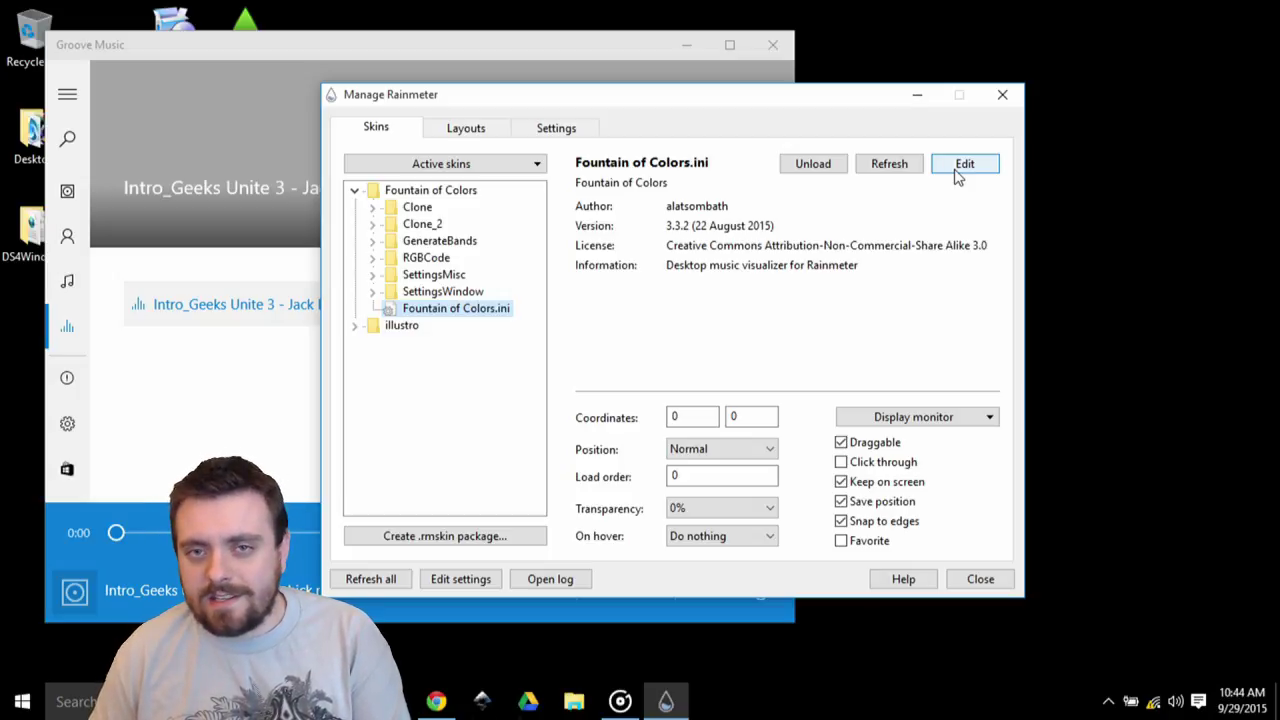
{"action": "left_click", "coordinate": [959, 172]}
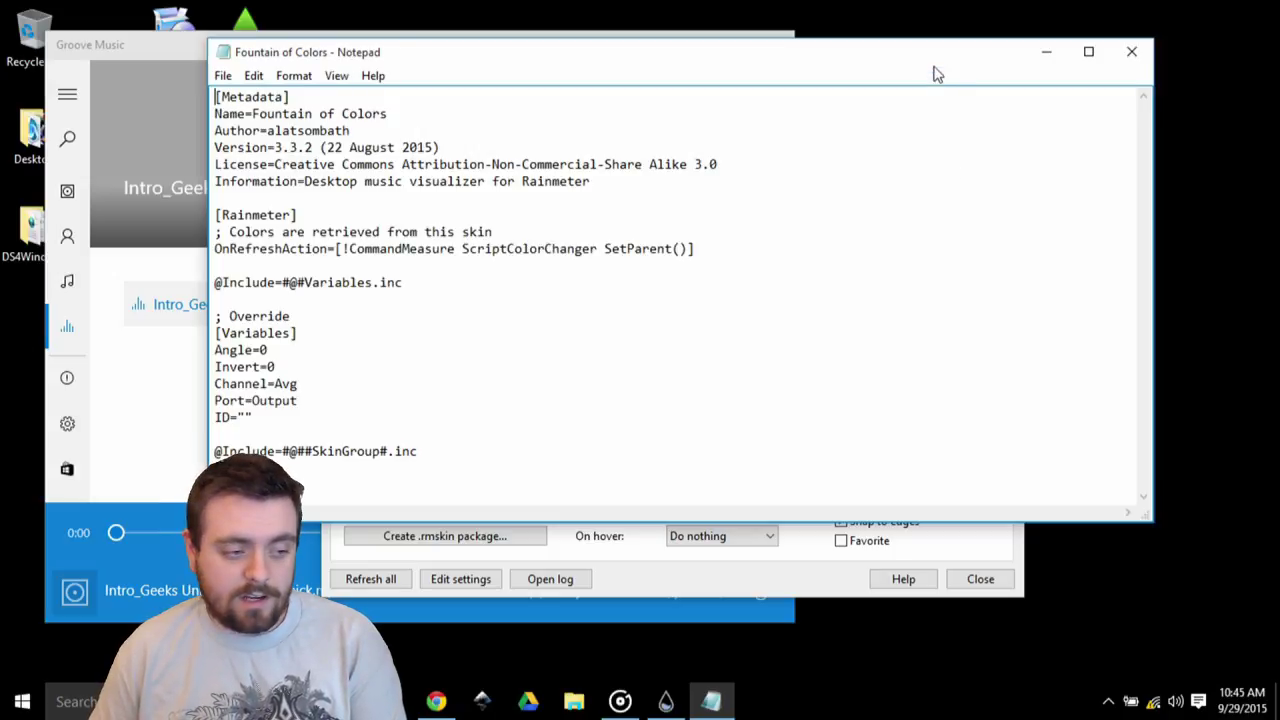
{"action": "left_click_drag", "start_coordinate": [933, 66], "coordinate": [944, 155]}
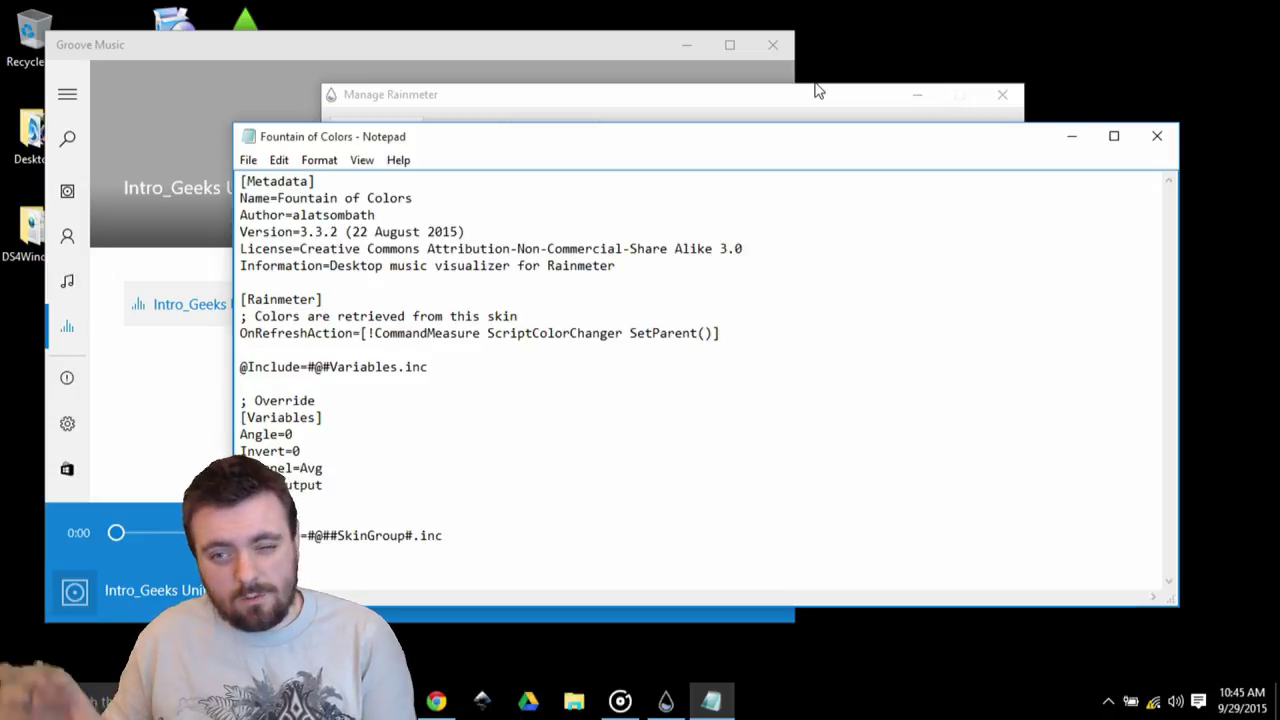
{"action": "left_click", "coordinate": [1158, 137]}
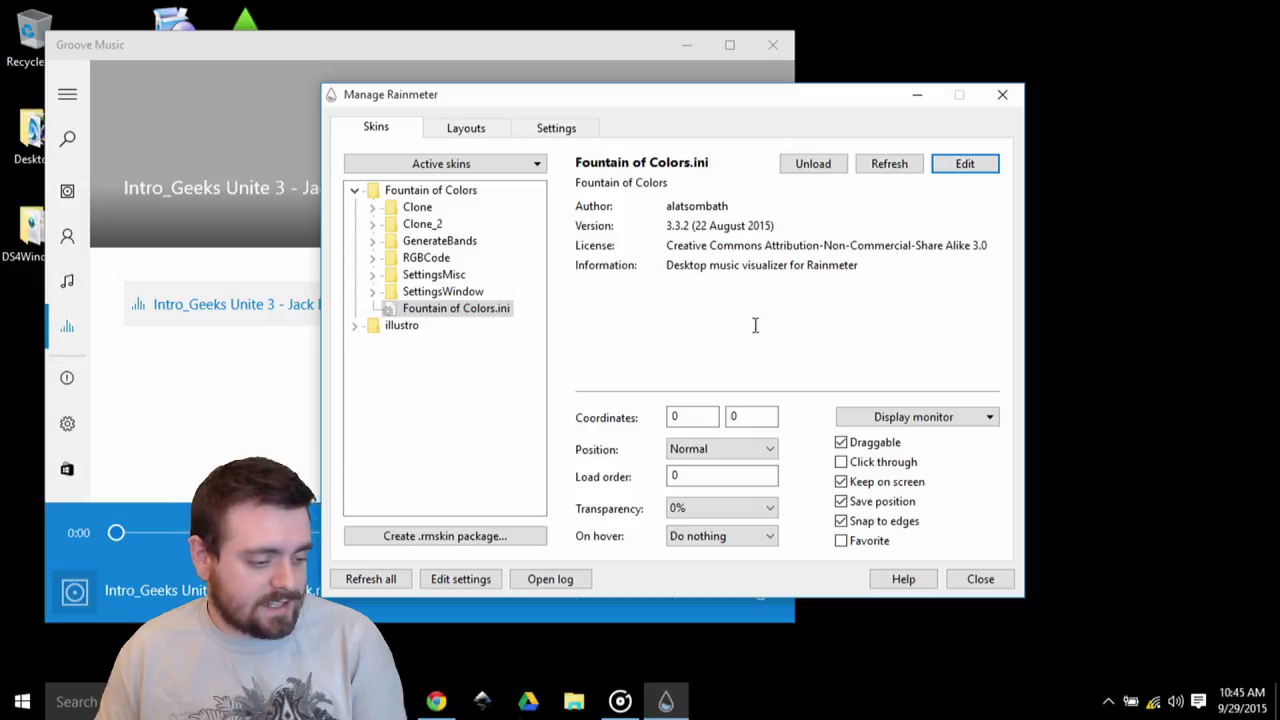
Minimize Manage Rainmeter and move the Groove Music window toward the screen centre.
{"action": "left_click", "coordinate": [915, 97]}
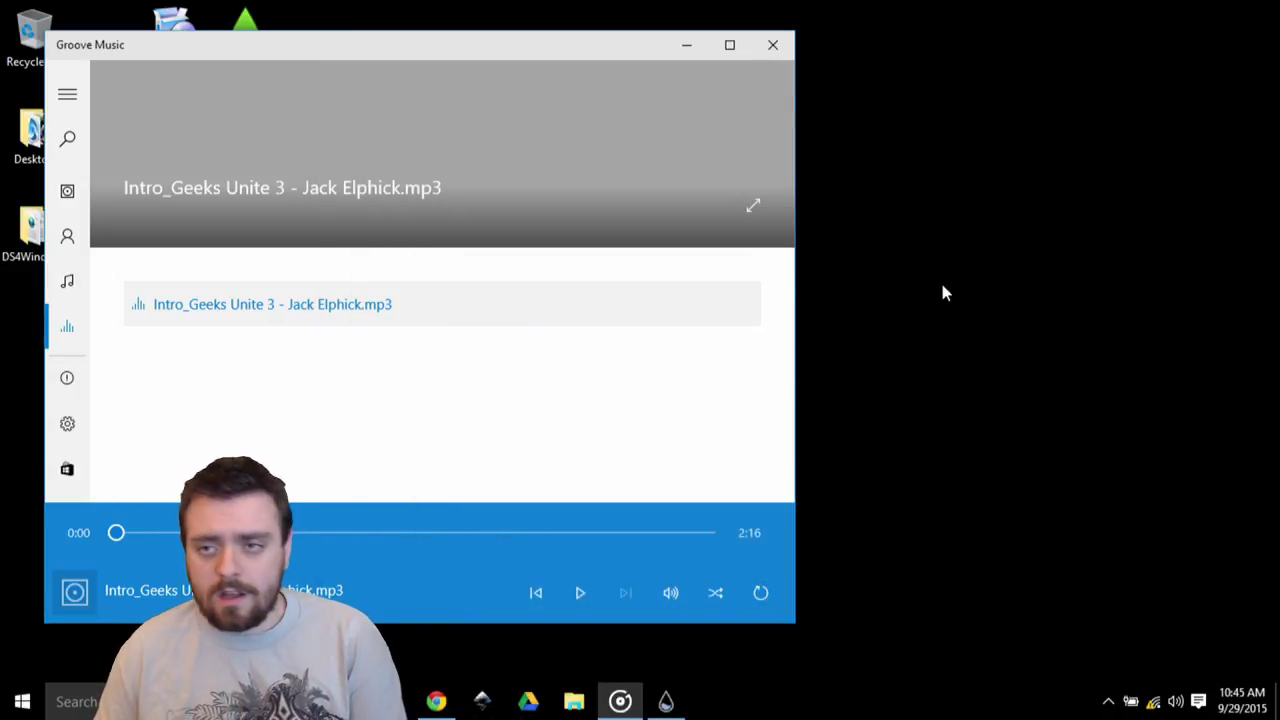
{"action": "left_click_drag", "start_coordinate": [563, 66], "coordinate": [772, 61]}
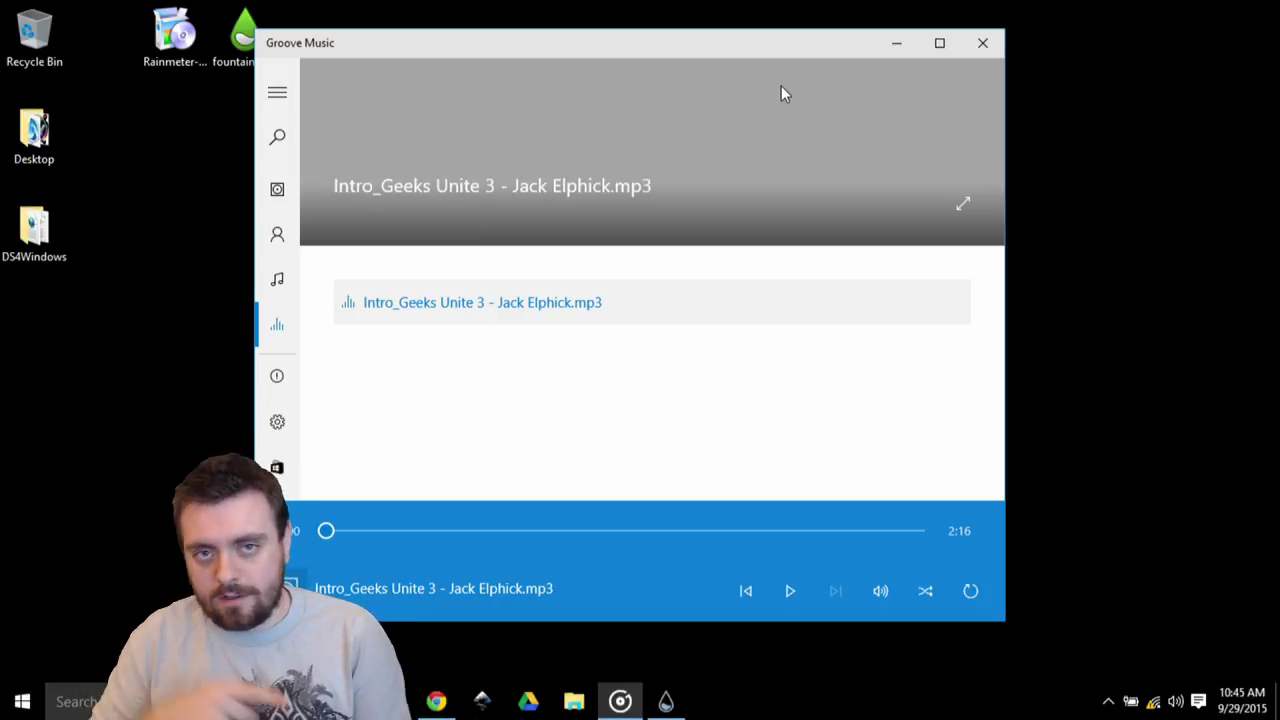
Play the song, center the animating visualizer on the desktop, and restore the Rainmeter skin manager.
{"action": "left_click", "coordinate": [786, 594]}
{"action": "left_click", "coordinate": [896, 43]}
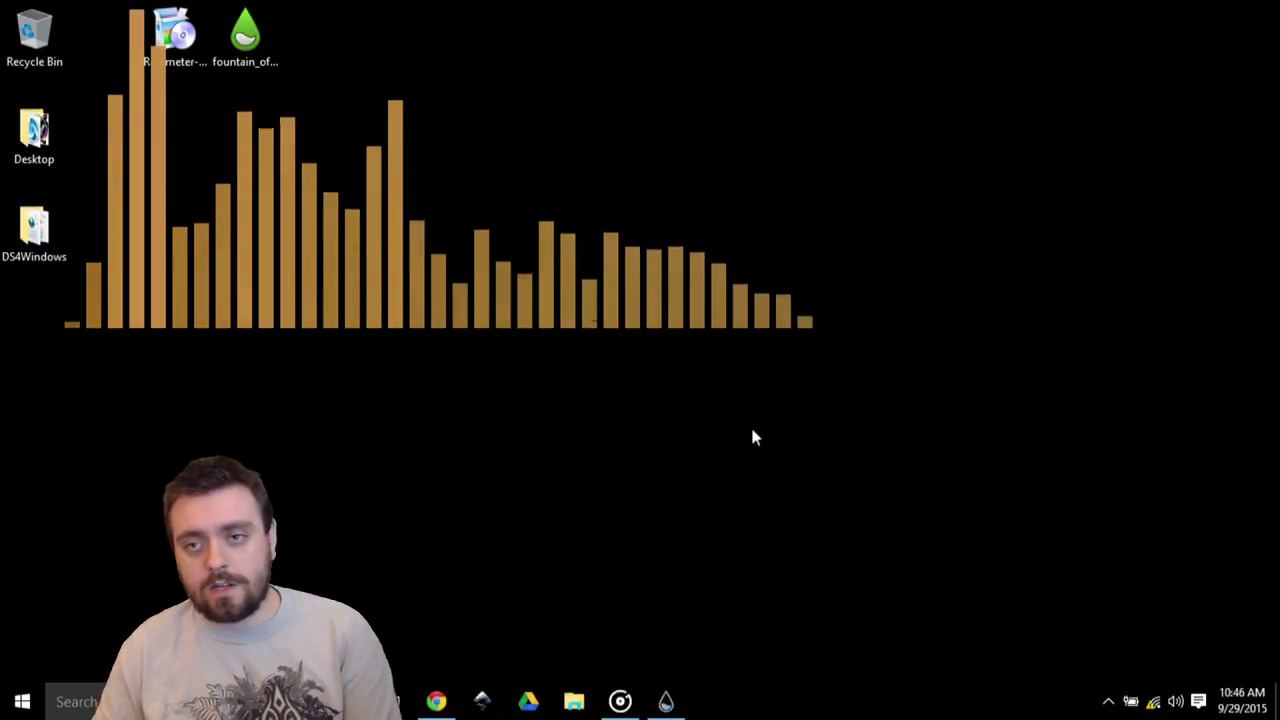
{"action": "left_click_drag", "start_coordinate": [478, 304], "coordinate": [713, 418]}
{"action": "left_click", "coordinate": [758, 585]}
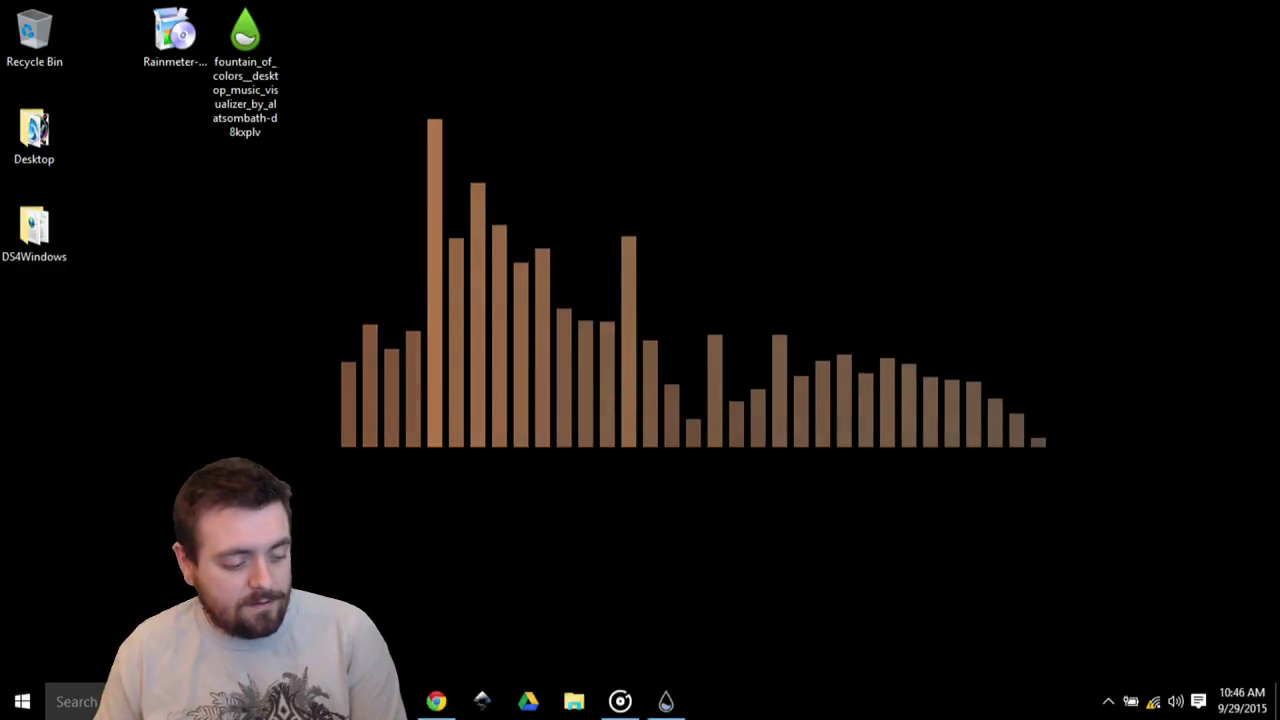
{"action": "left_click", "coordinate": [666, 701]}
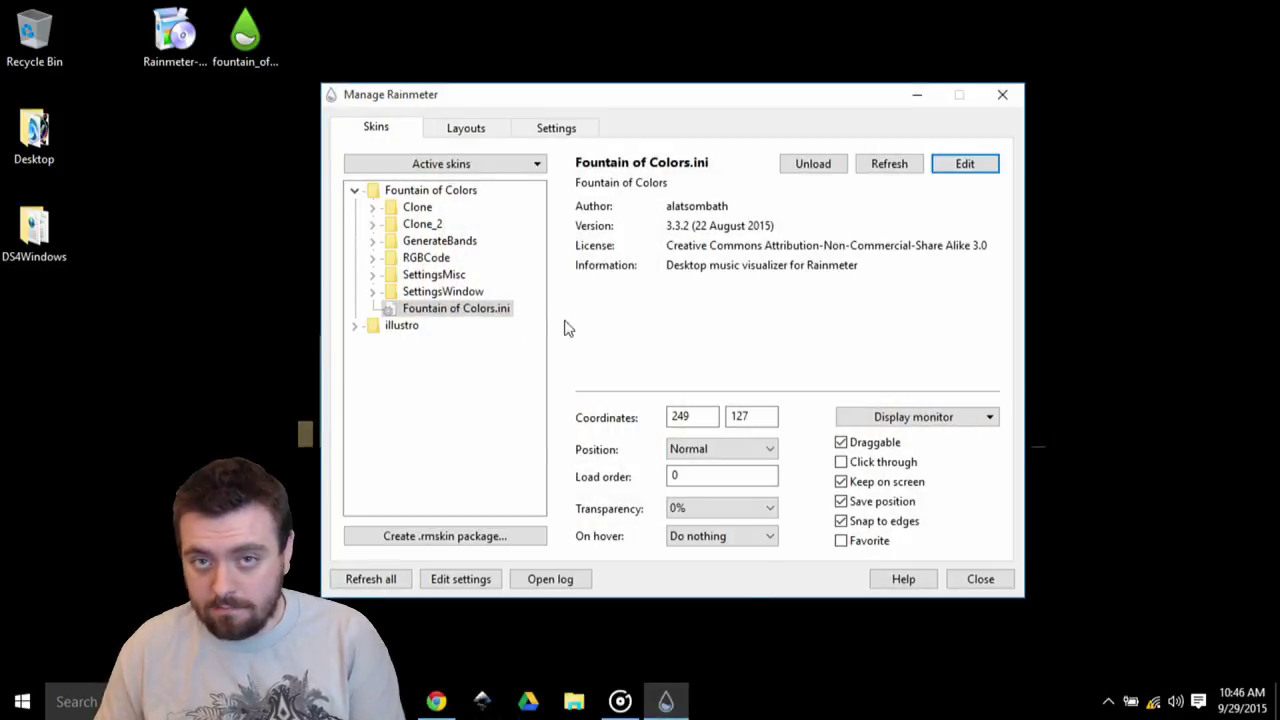
Turn off Draggable and turn on Click through for the visualizer, then close Manage Rainmeter.
{"action": "left_click", "coordinate": [843, 450]}
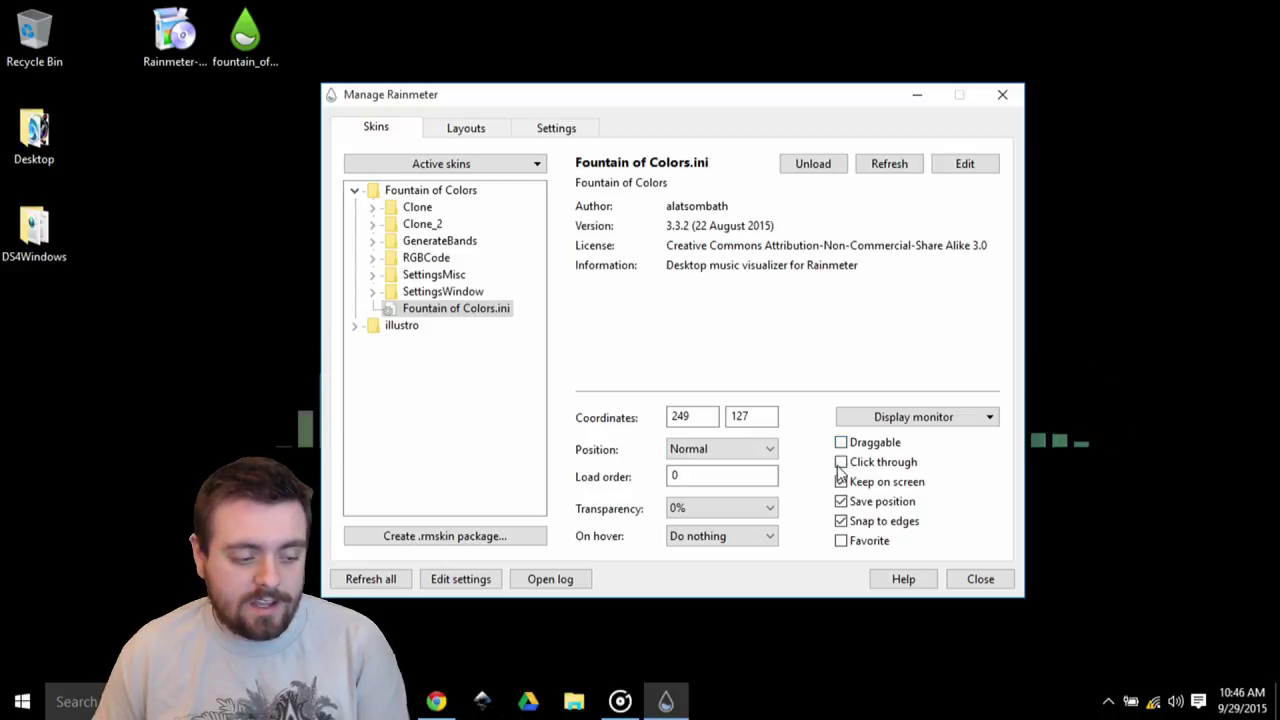
{"action": "left_click", "coordinate": [842, 466]}
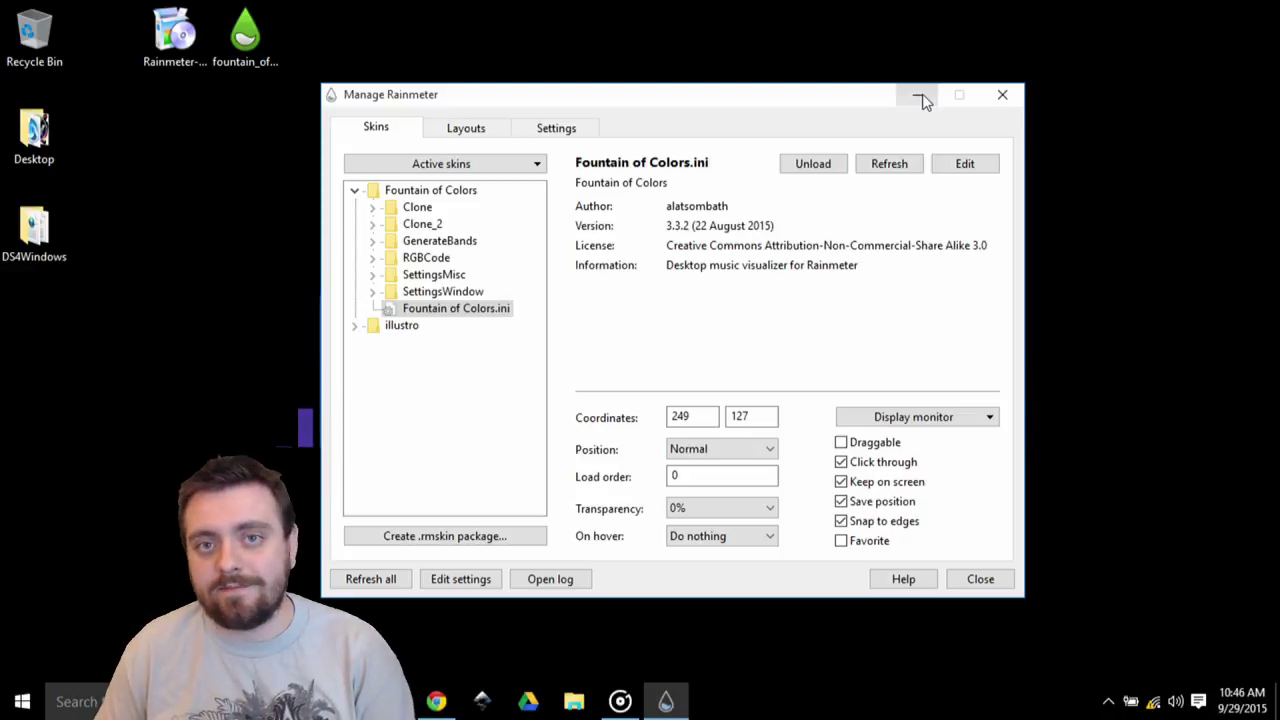
{"action": "left_click", "coordinate": [1002, 98]}
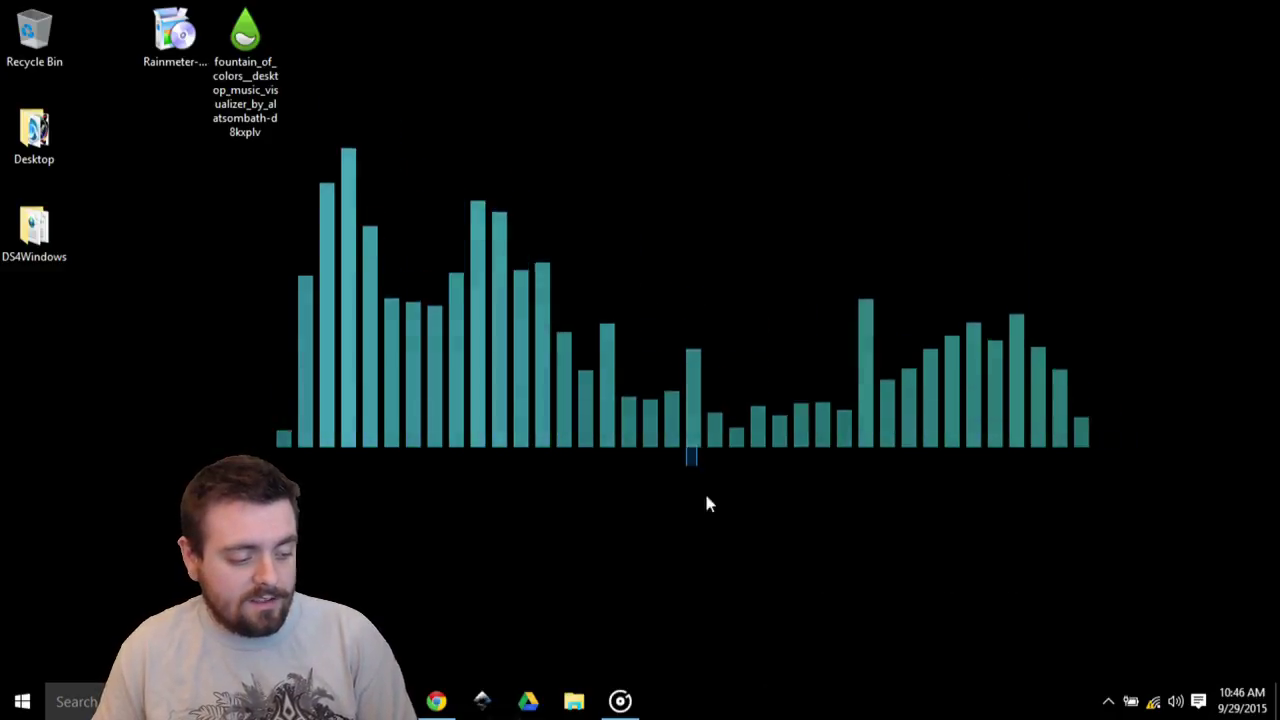
{"action": "left_click_drag", "start_coordinate": [881, 446], "coordinate": [582, 452]}
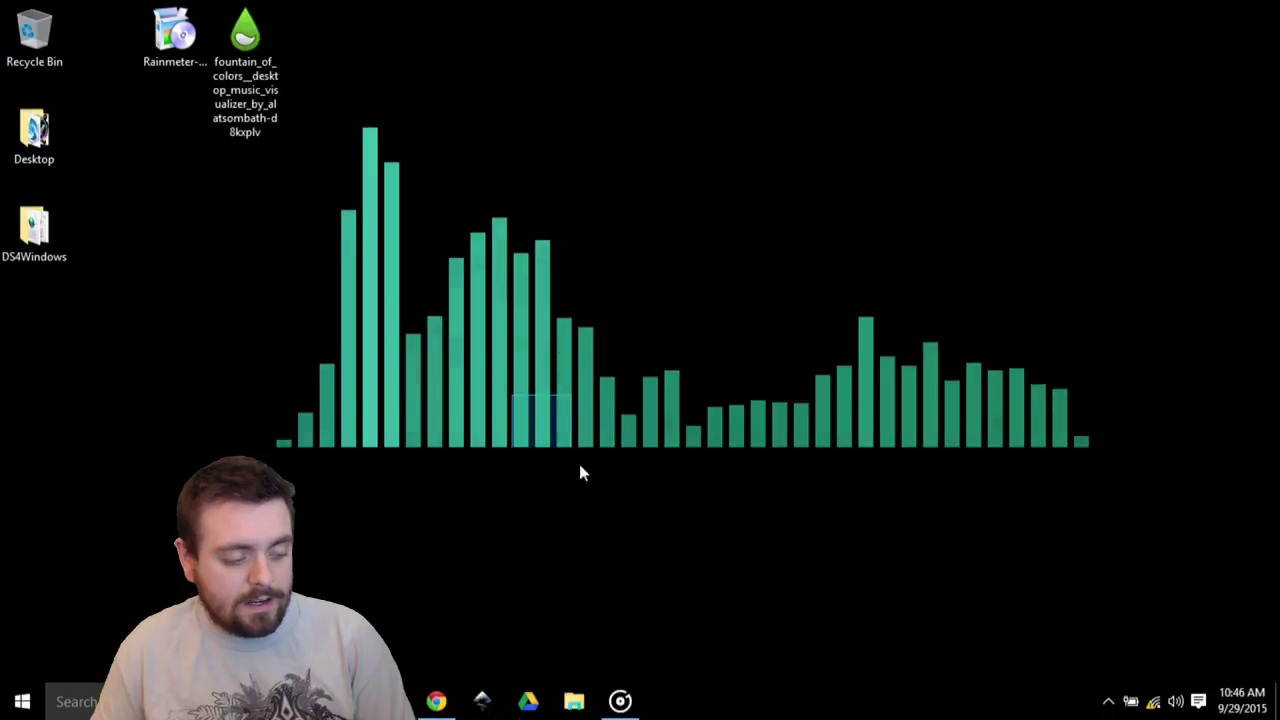
{"action": "left_click_drag", "start_coordinate": [783, 404], "coordinate": [549, 417]}
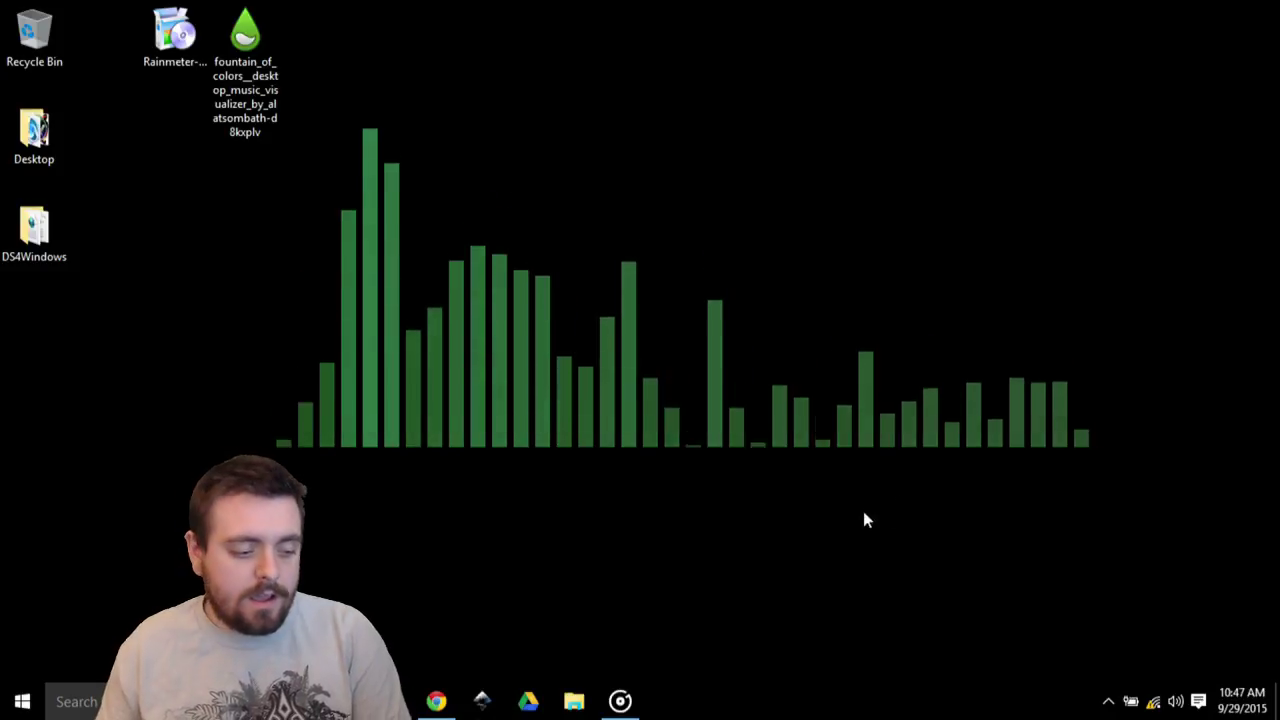
{"action": "right_click", "coordinate": [833, 557]}
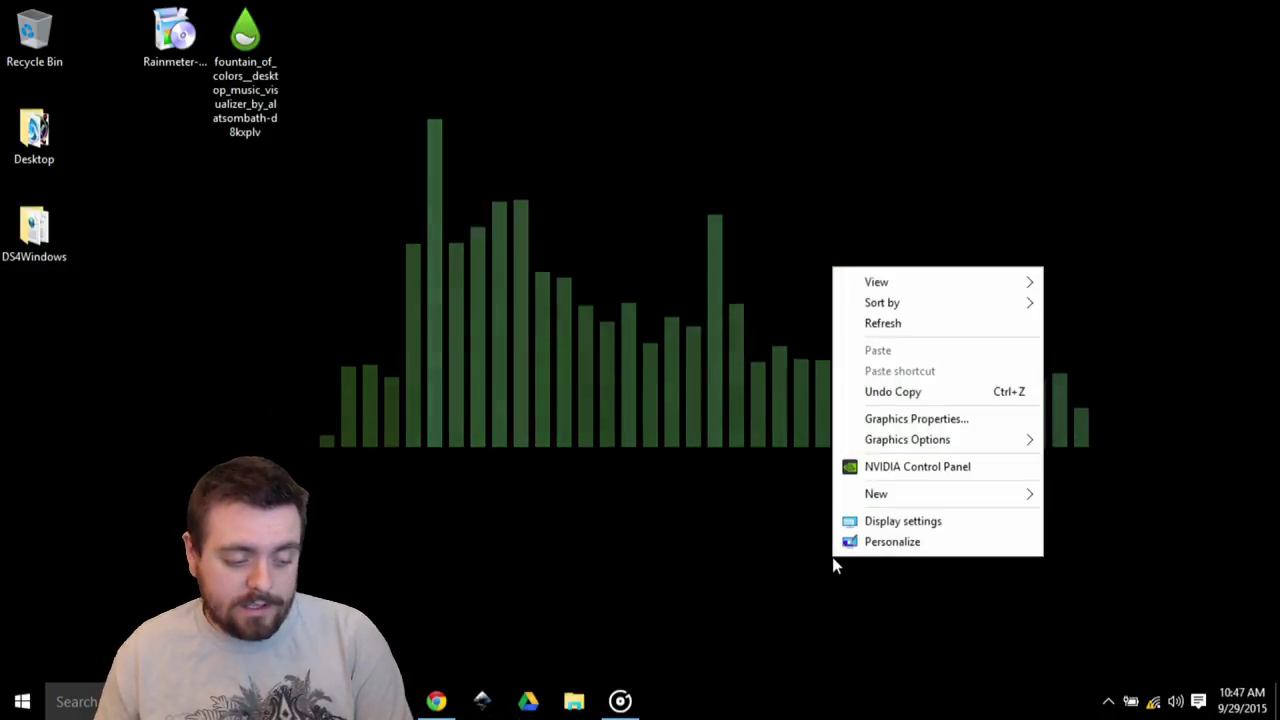
{"action": "left_click", "coordinate": [898, 542]}
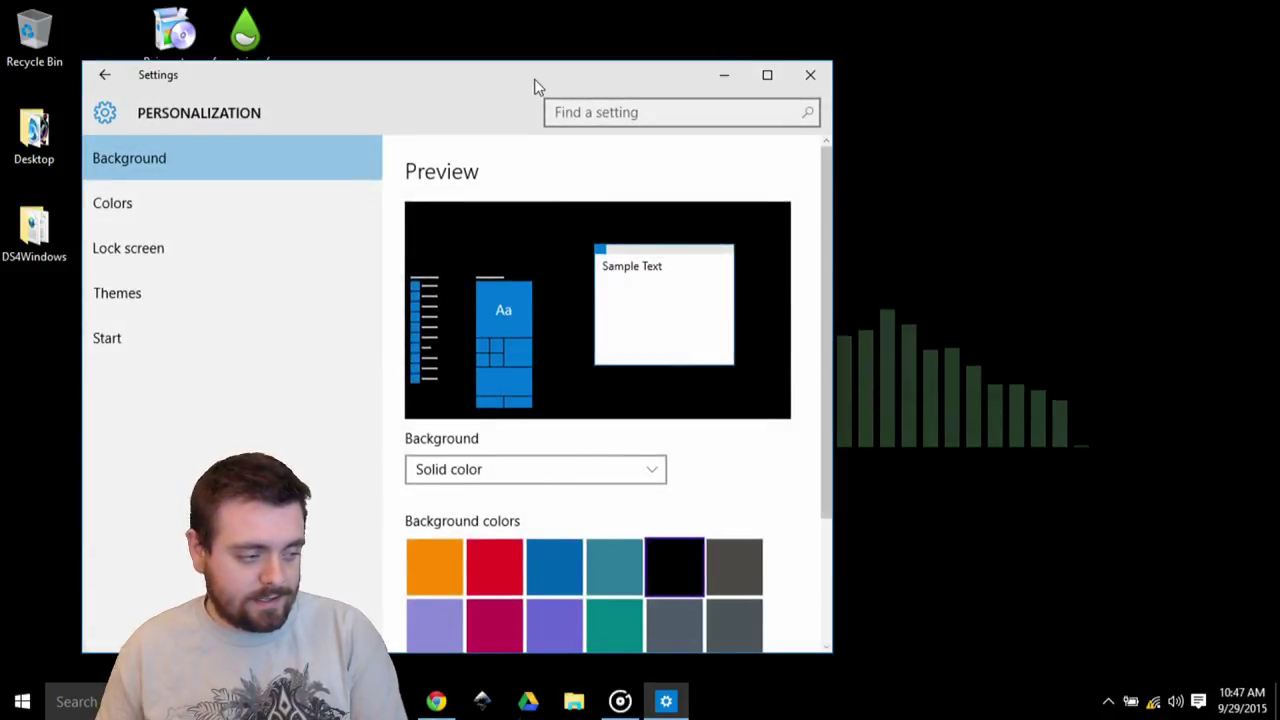
{"action": "left_click_drag", "start_coordinate": [534, 86], "coordinate": [742, 80]}
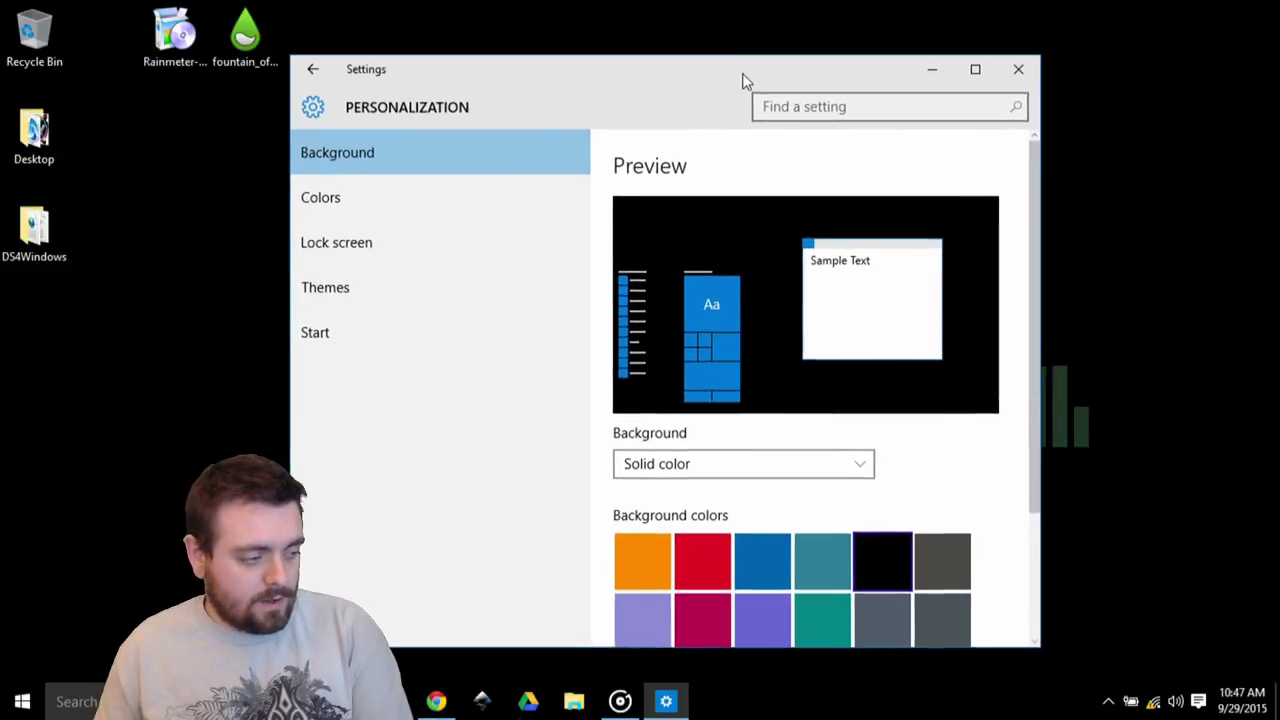
{"action": "left_click", "coordinate": [759, 466]}
{"action": "left_click", "coordinate": [737, 470]}
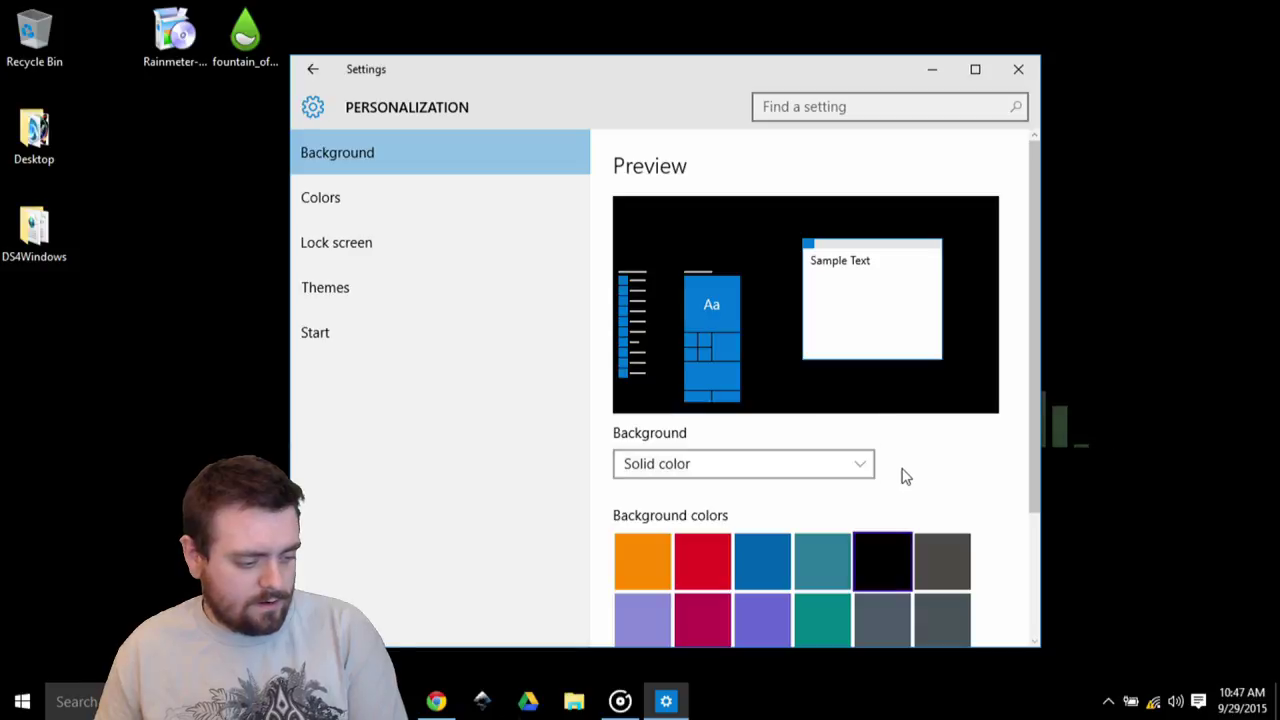
{"action": "left_click", "coordinate": [790, 468]}
{"action": "left_click", "coordinate": [698, 467]}
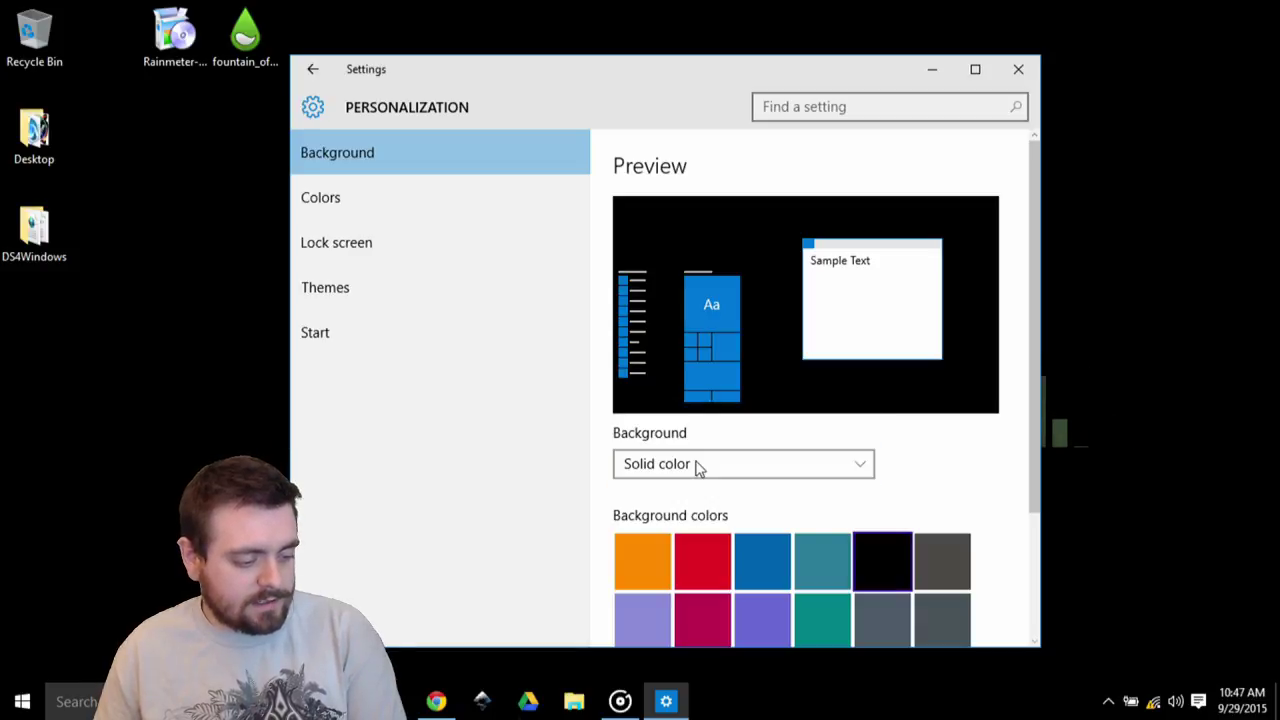
{"action": "left_click", "coordinate": [1016, 72]}
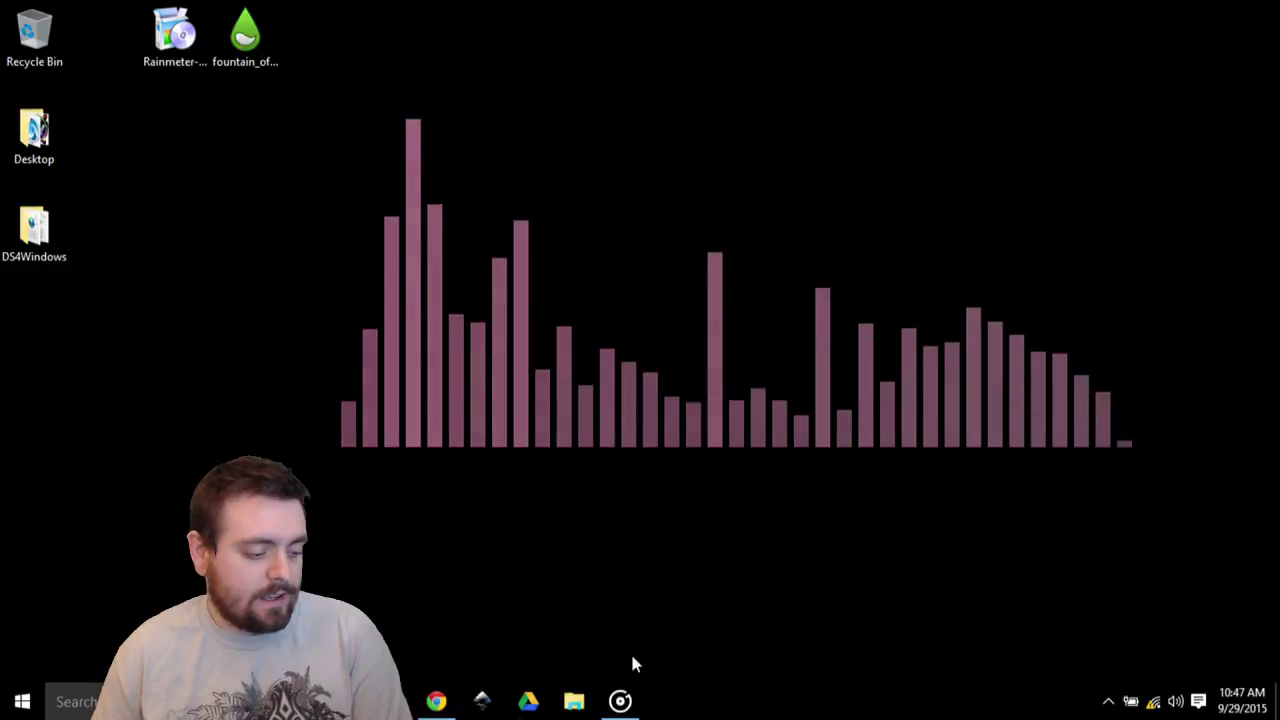
Pause the playing song in Groove Music and close the player.
{"action": "left_click", "coordinate": [620, 701]}
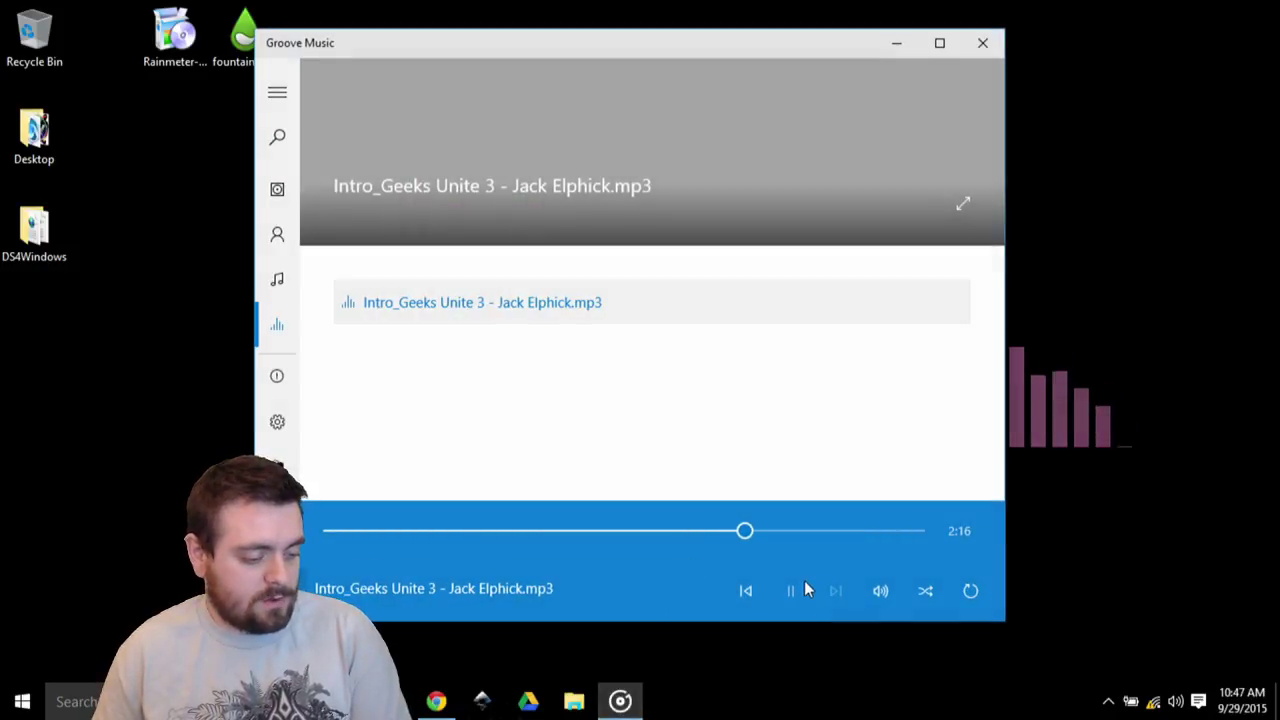
{"action": "left_click", "coordinate": [791, 590]}
{"action": "left_click", "coordinate": [983, 42]}
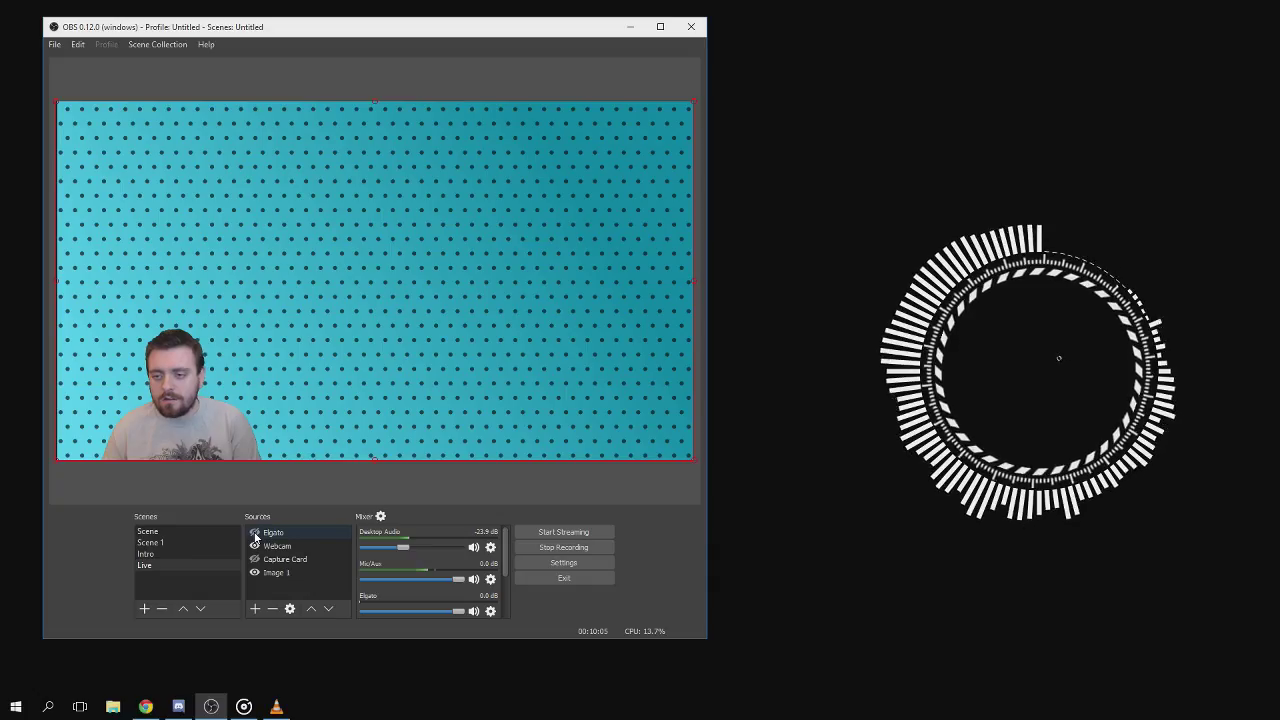
Make the desktop capture source visible in the Live scene preview.
{"action": "left_click", "coordinate": [255, 533]}
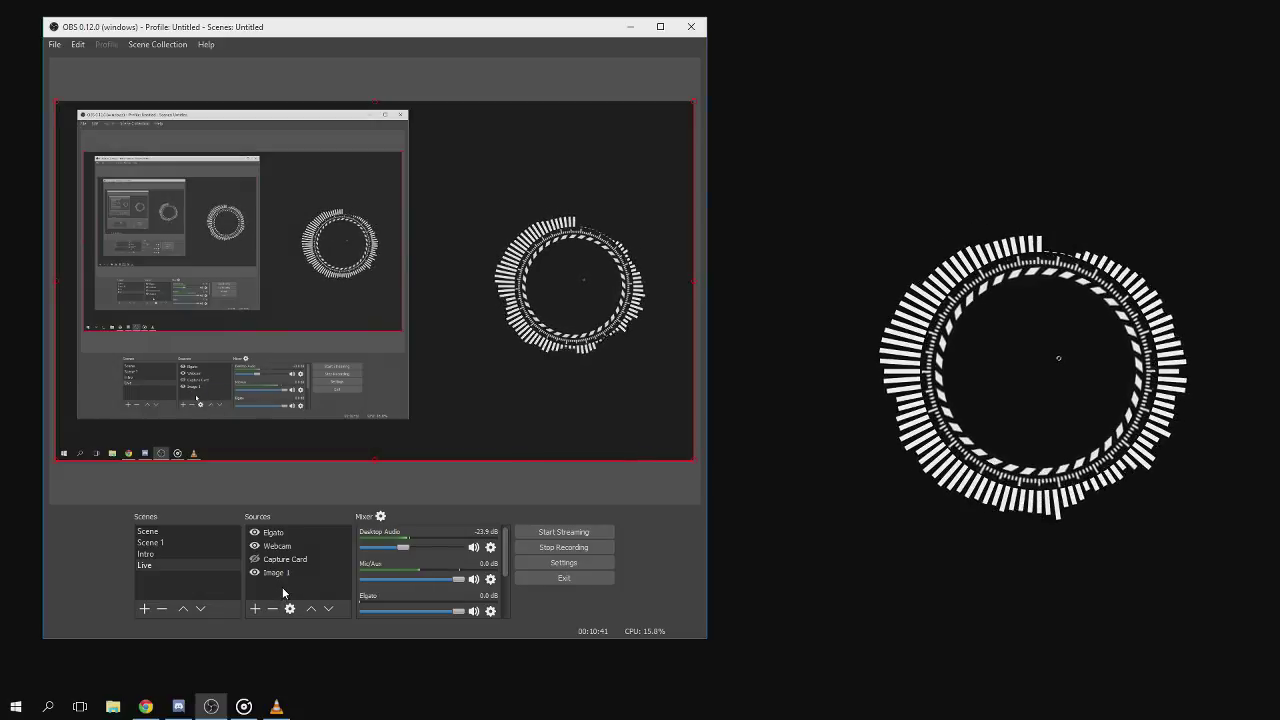
Add a Display Capture source capturing Display 1 at 1920x1080 with the cursor.
{"action": "right_click", "coordinate": [282, 587]}
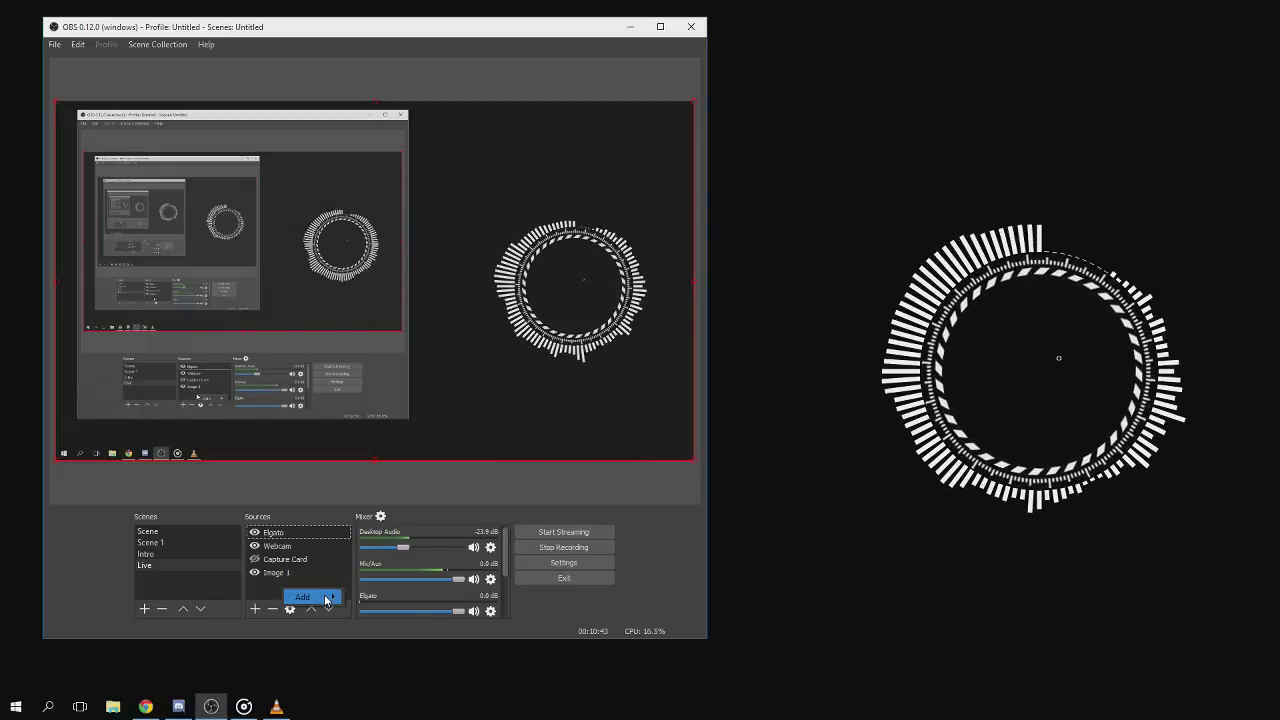
{"action": "mouse_move", "coordinate": [325, 600]}
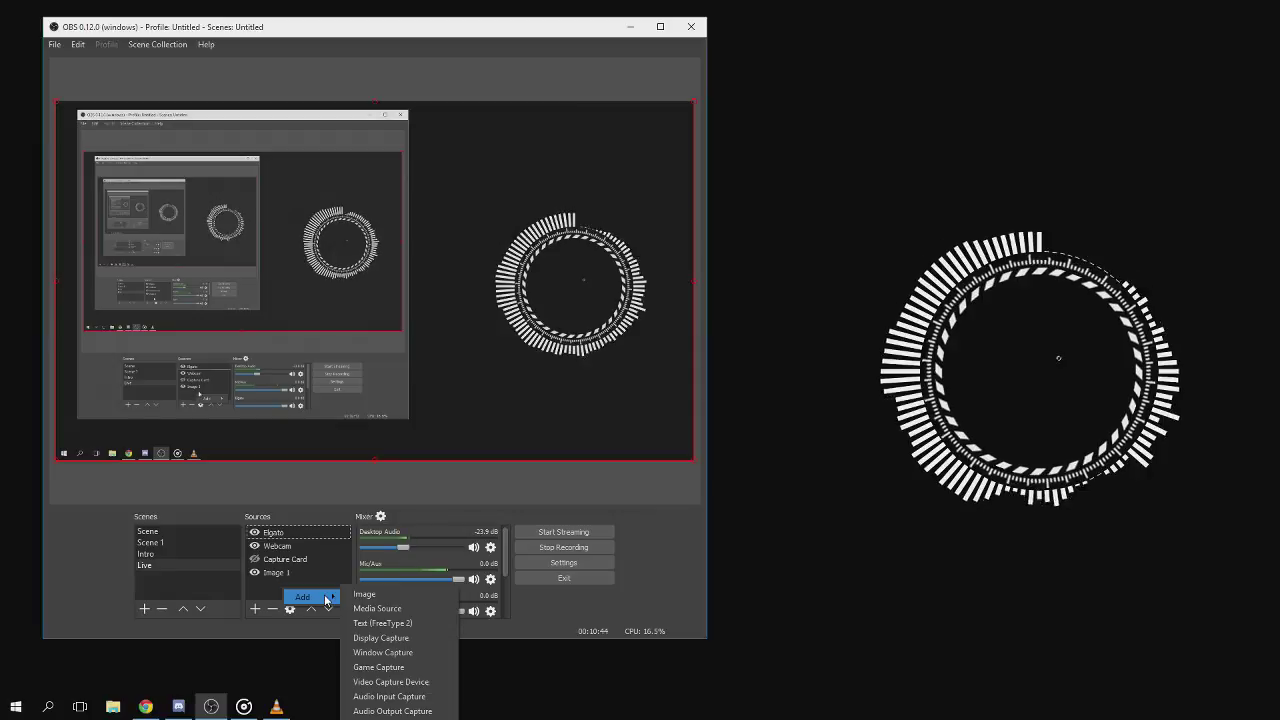
{"action": "left_click", "coordinate": [398, 638]}
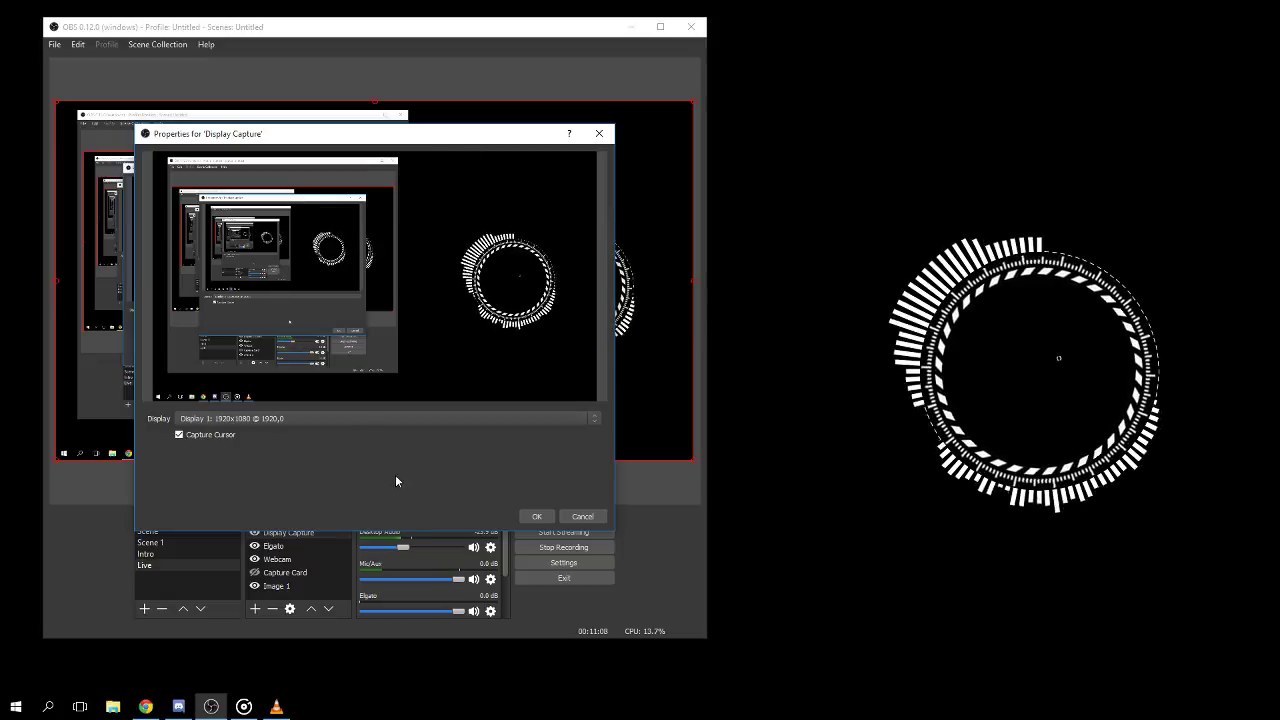
{"action": "left_click_drag", "start_coordinate": [449, 141], "coordinate": [0, 168]}
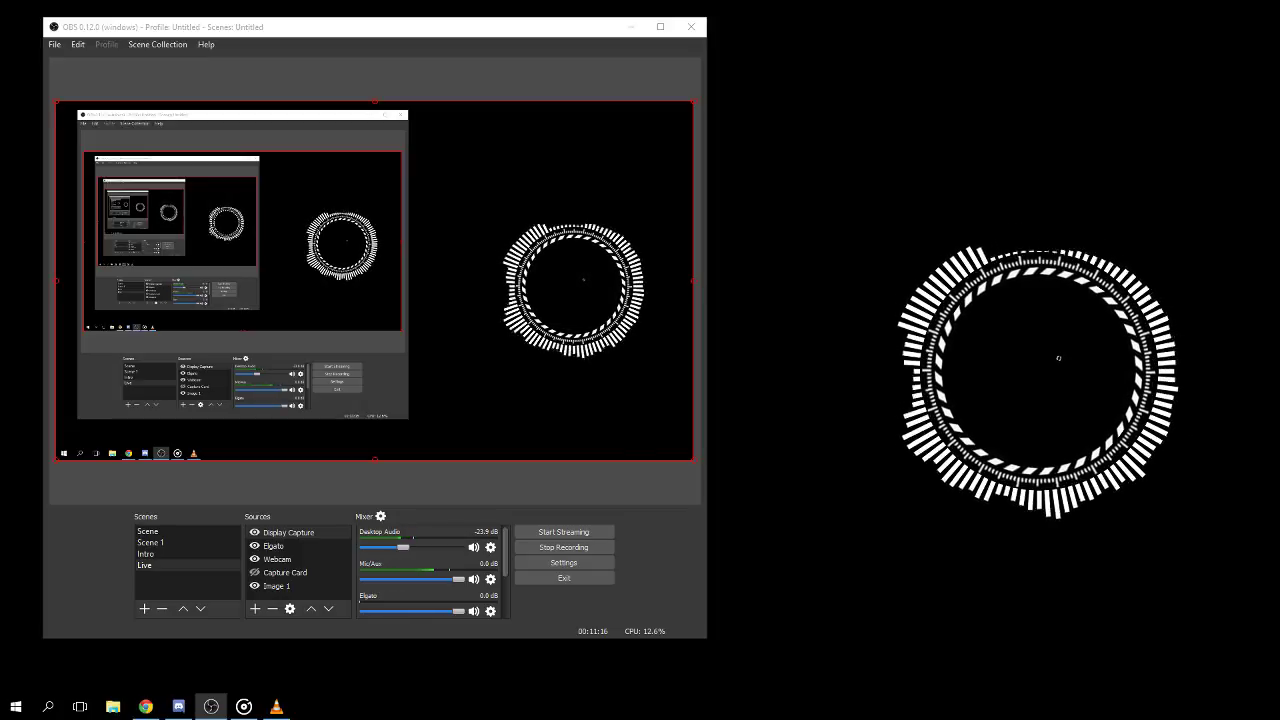
Confirm the Display Capture settings, then reopen its properties and cancel without changes.
{"action": "left_click_drag", "start_coordinate": [0, 168], "coordinate": [600, 175]}
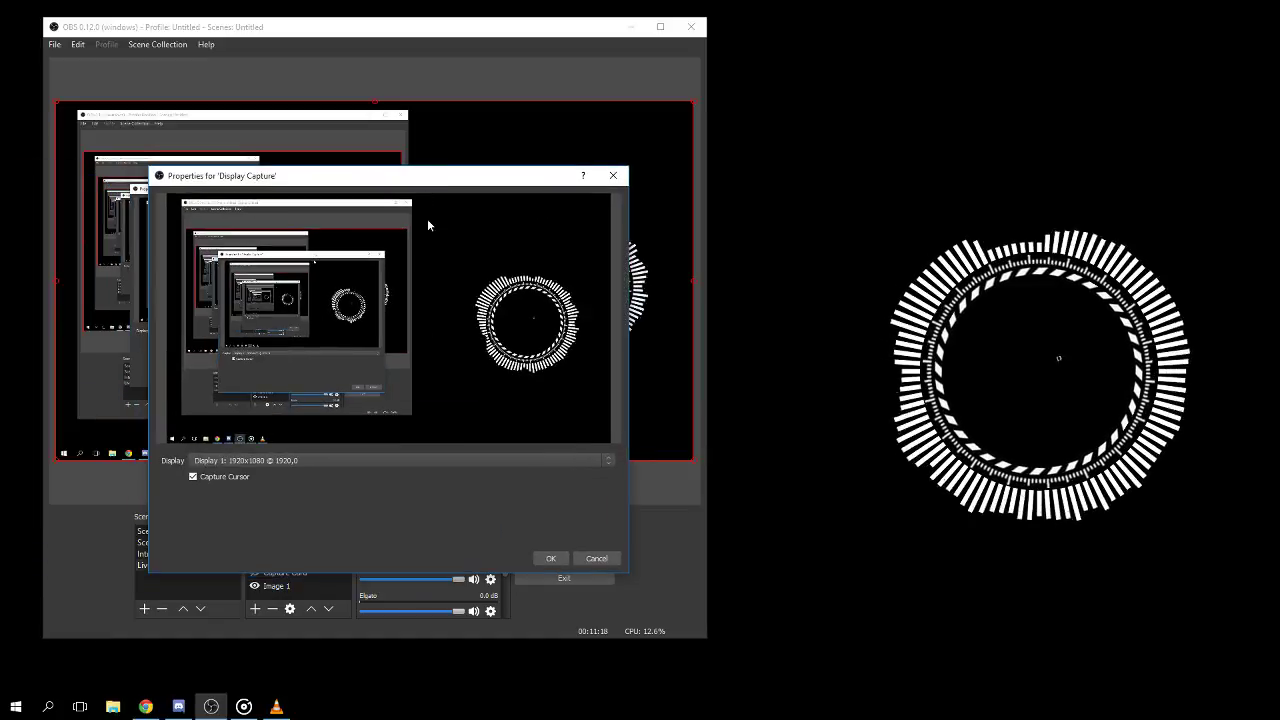
{"action": "left_click", "coordinate": [550, 558]}
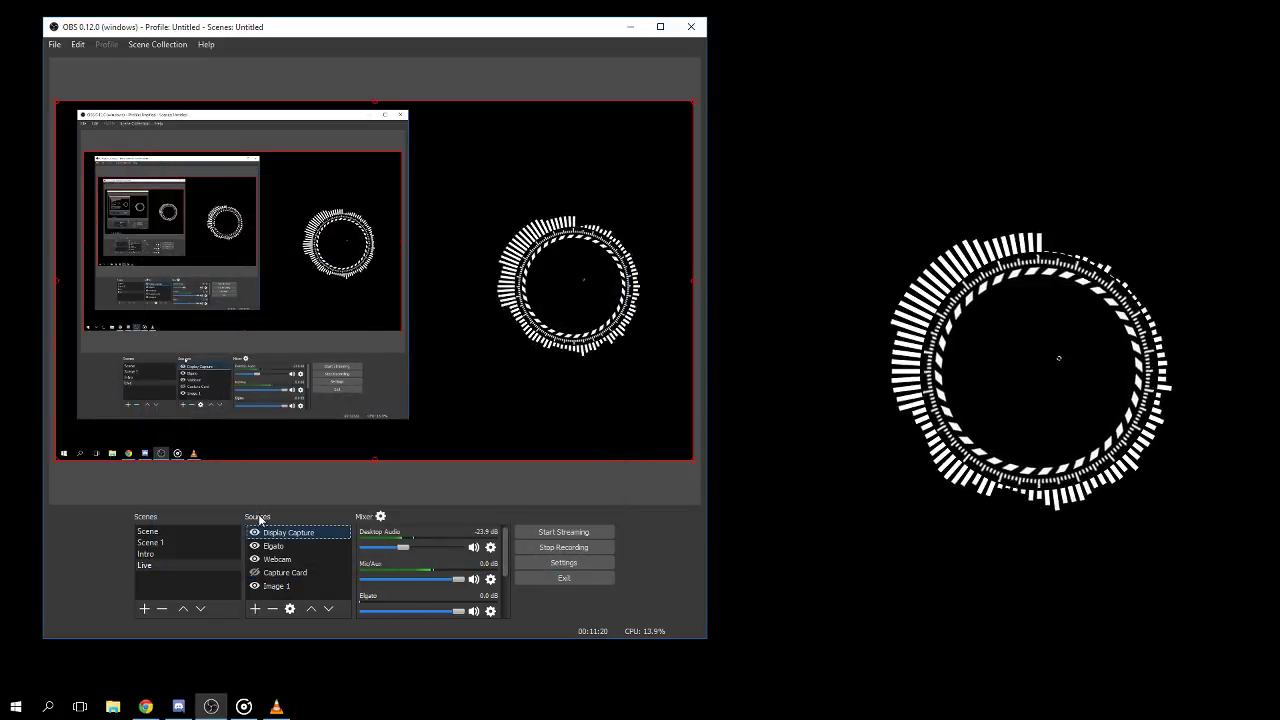
{"action": "right_click", "coordinate": [290, 537]}
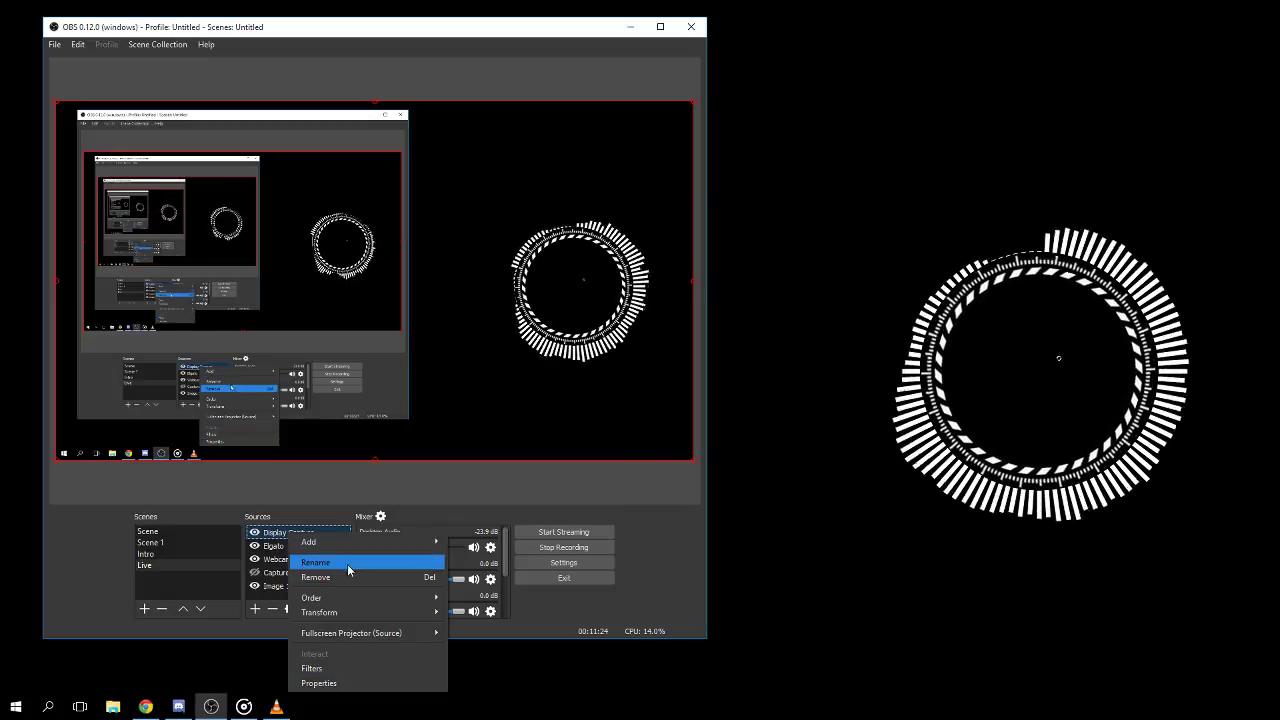
{"action": "mouse_move", "coordinate": [344, 611]}
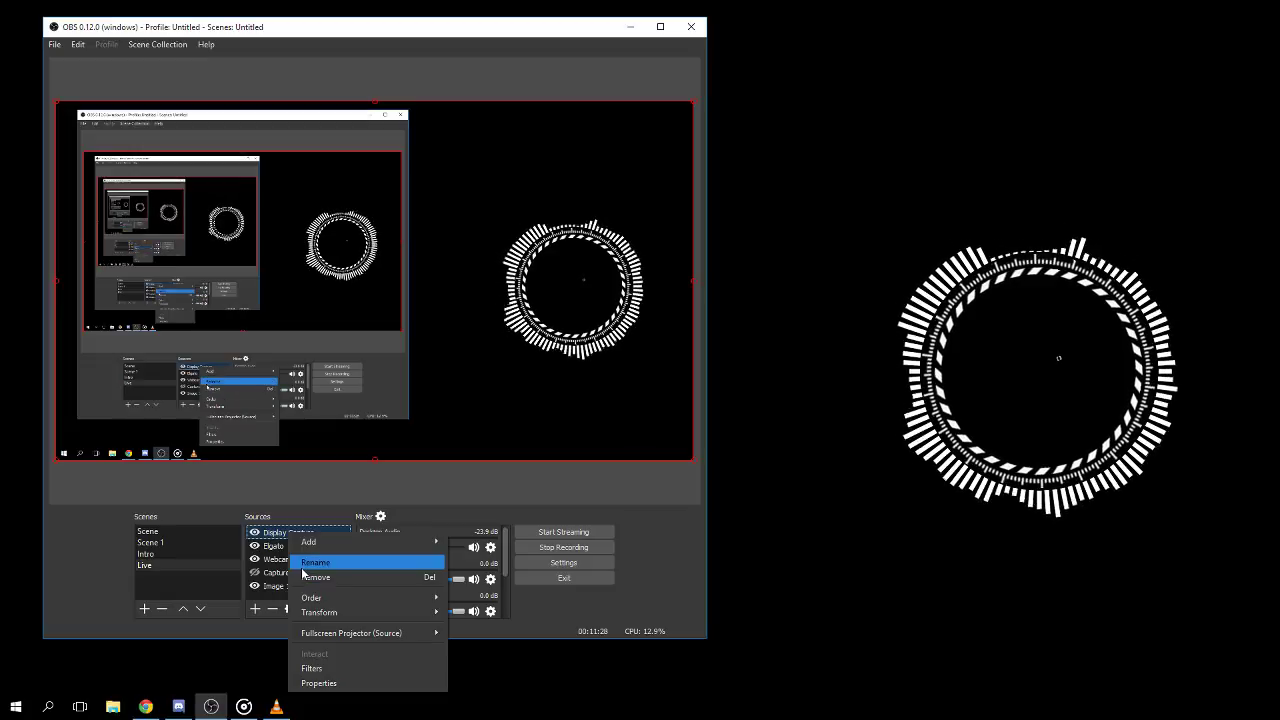
{"action": "left_click", "coordinate": [326, 684]}
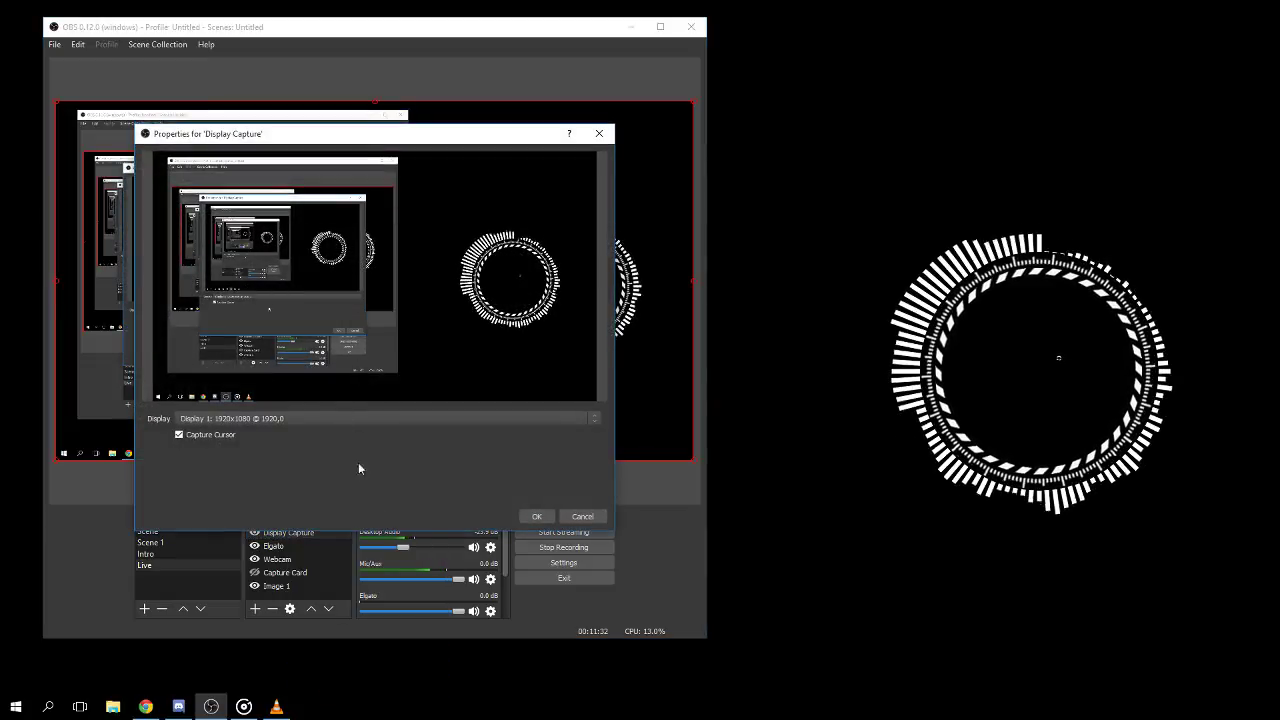
{"action": "left_click", "coordinate": [582, 516]}
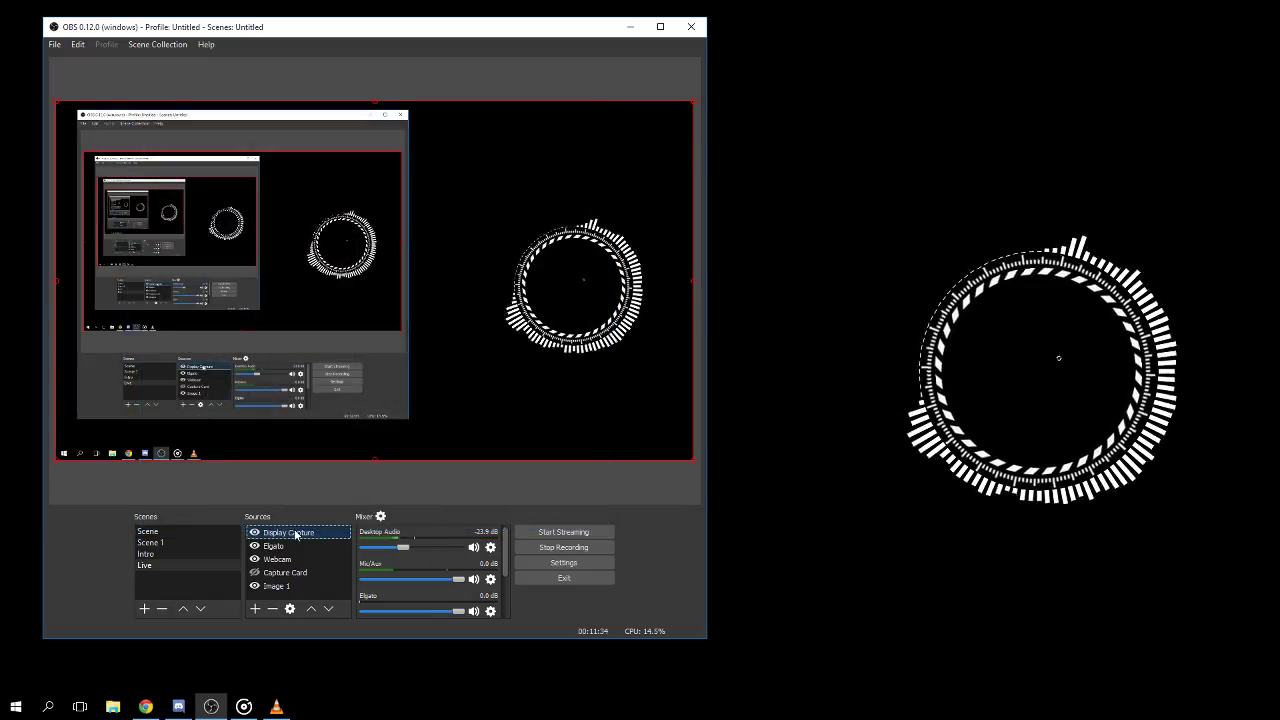
{"action": "right_click", "coordinate": [295, 532]}
Open Display Capture's filters and add a Crop filter with its default name.
{"action": "left_click", "coordinate": [326, 665]}
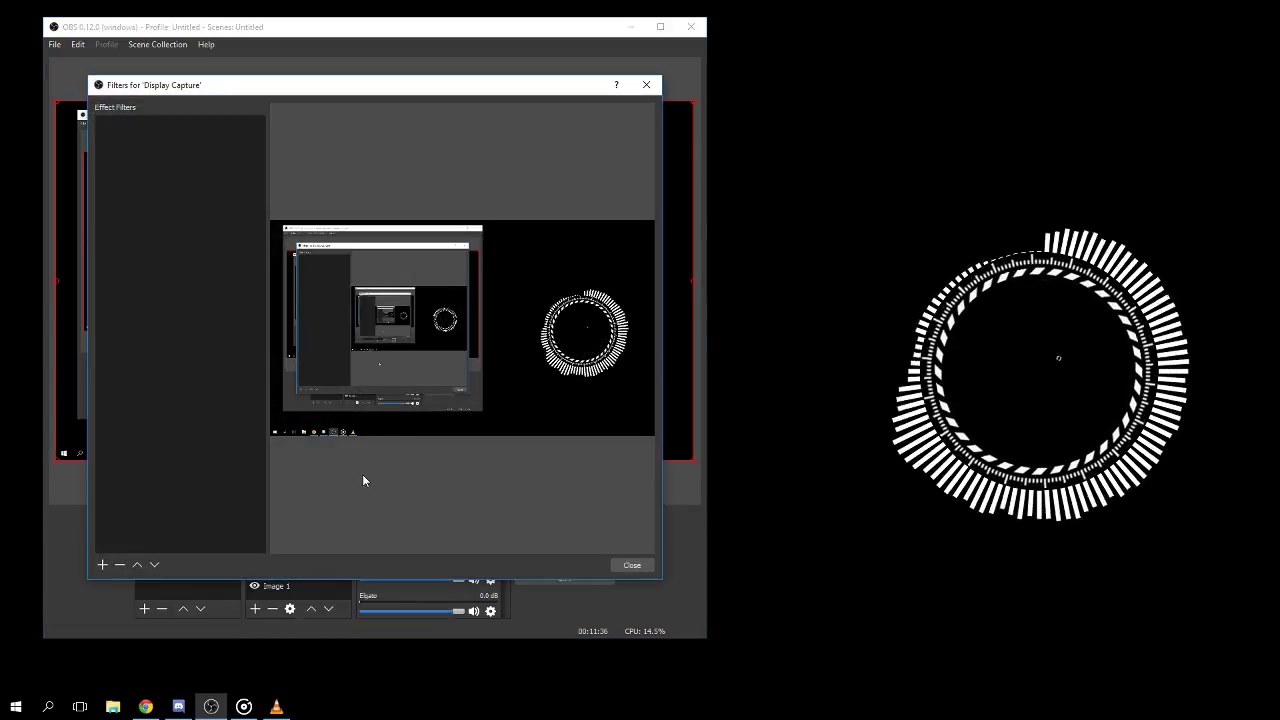
{"action": "right_click", "coordinate": [146, 250]}
{"action": "mouse_move", "coordinate": [174, 256]}
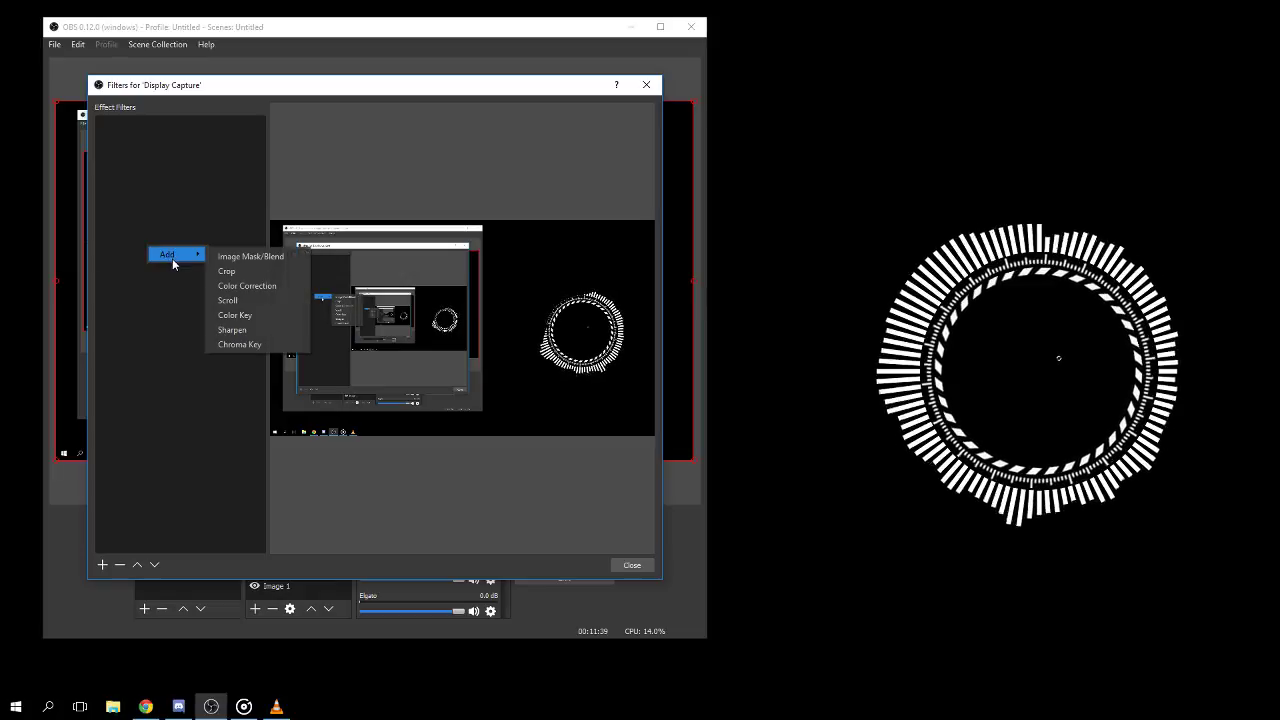
{"action": "left_click", "coordinate": [244, 272]}
{"action": "left_click", "coordinate": [349, 357]}
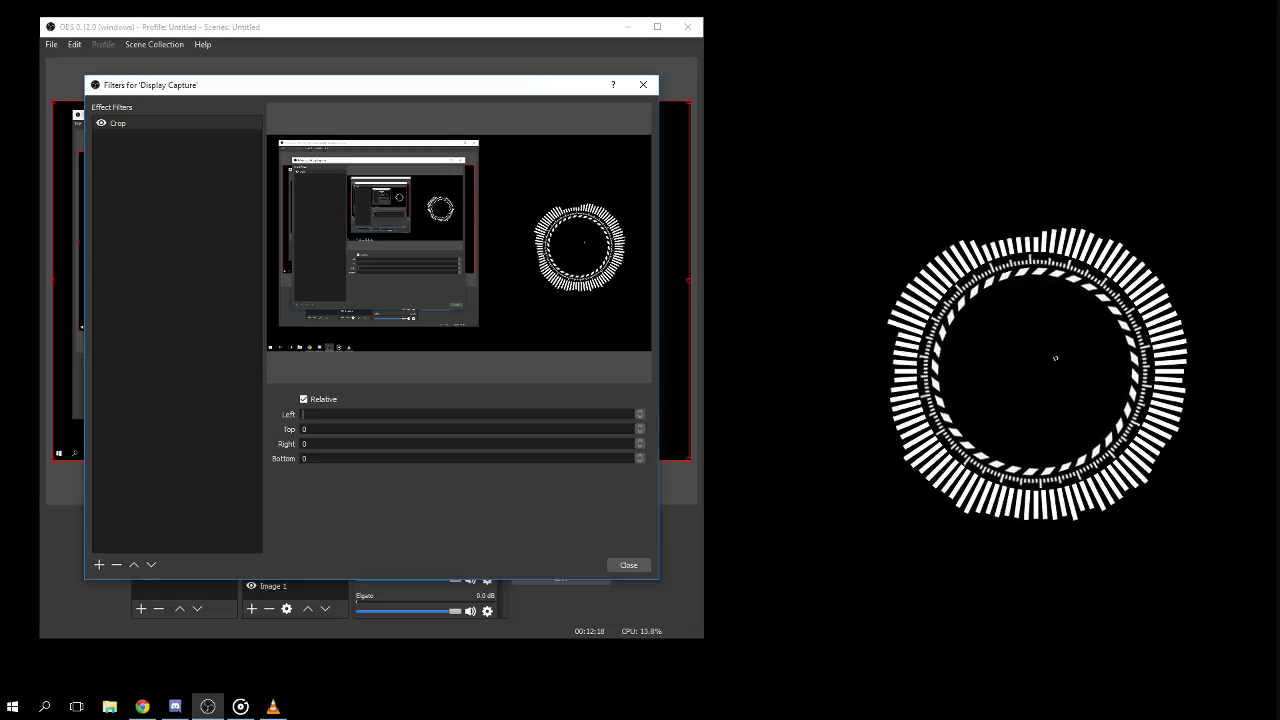
Set the crop to Left 1200, Top 250, Right 0, Bottom 240, then close the filters.
{"action": "type", "text": "5"}
{"action": "key", "text": "alt+Tab"}
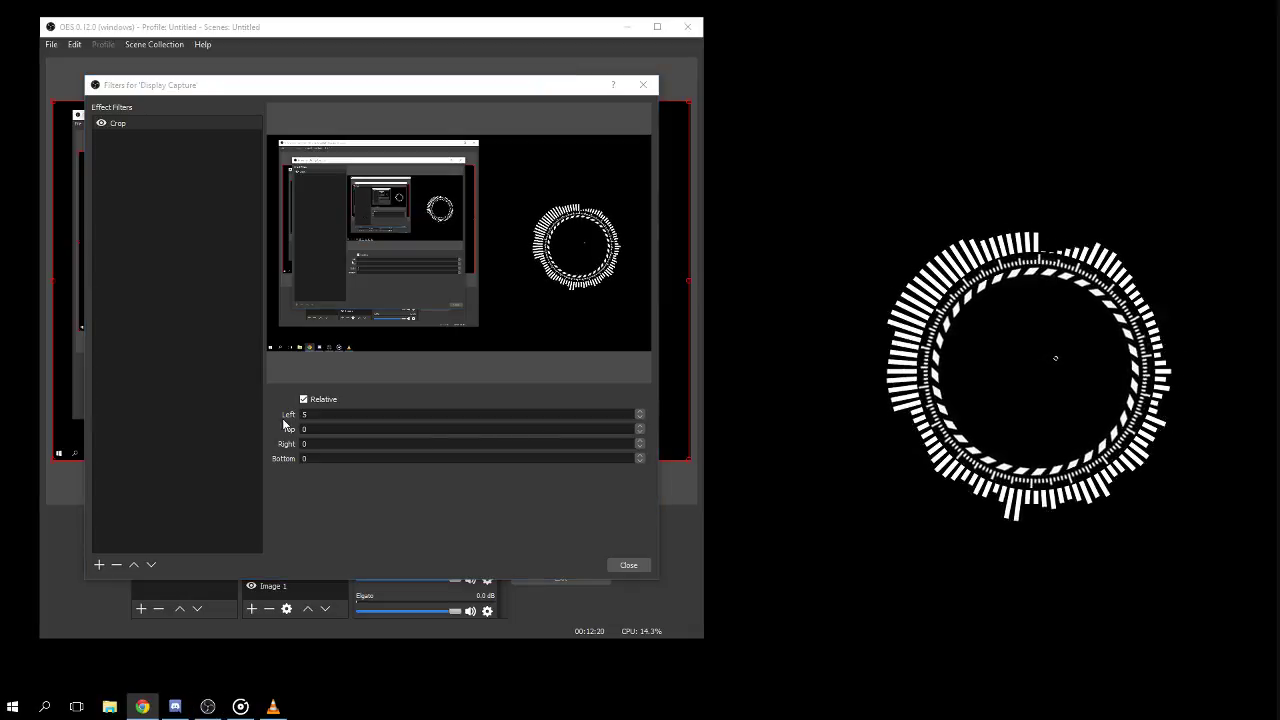
{"action": "key", "text": "alt+Tab"}
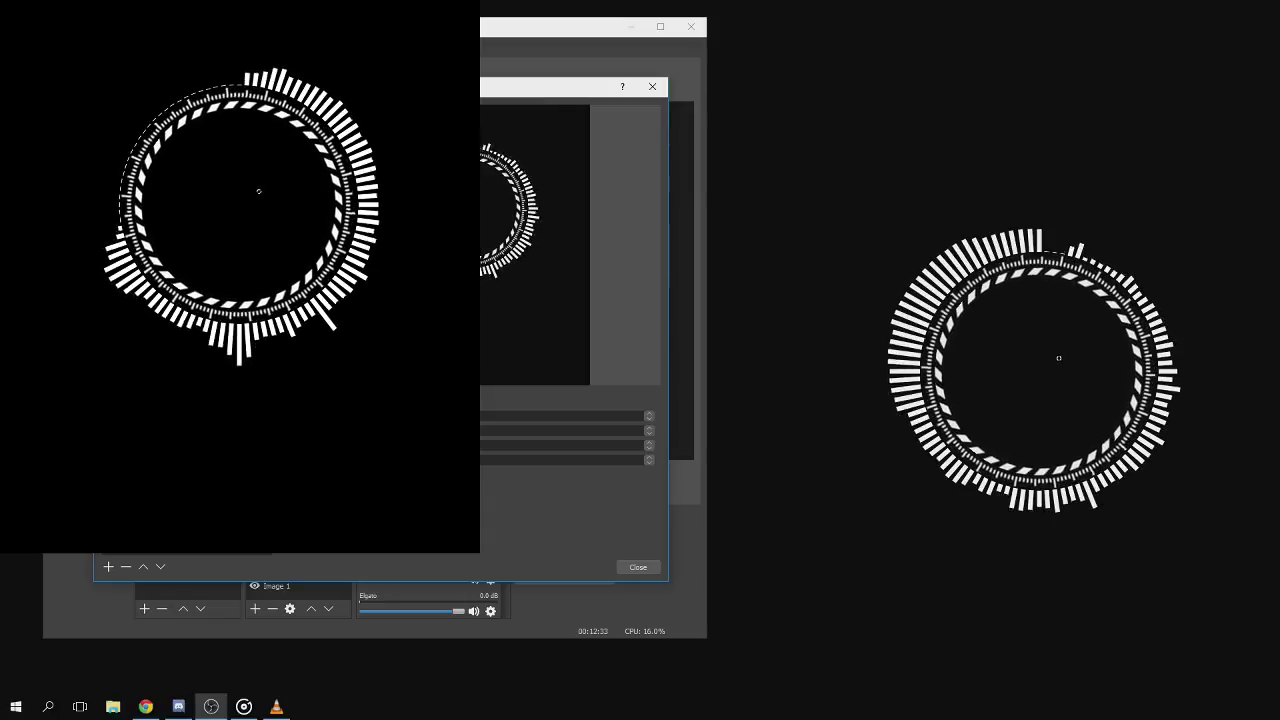
{"action": "left_click_drag", "start_coordinate": [299, 552], "coordinate": [299, 538]}
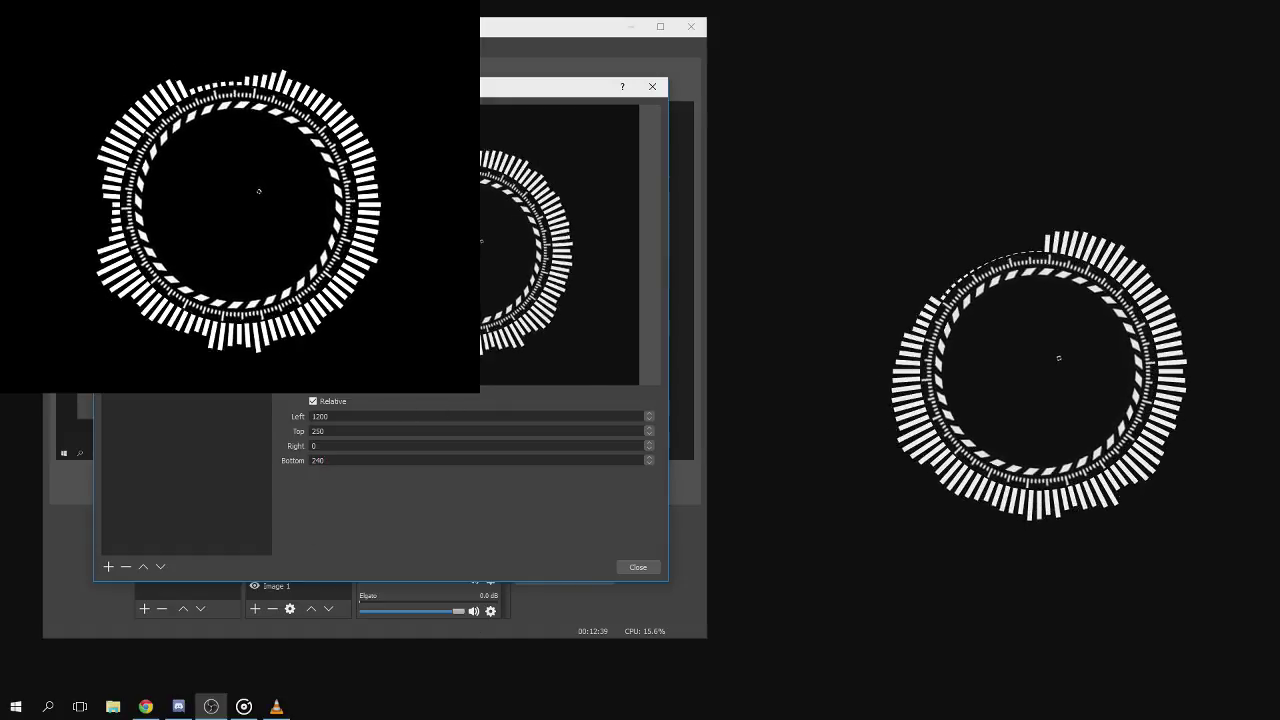
{"action": "left_click", "coordinate": [638, 568]}
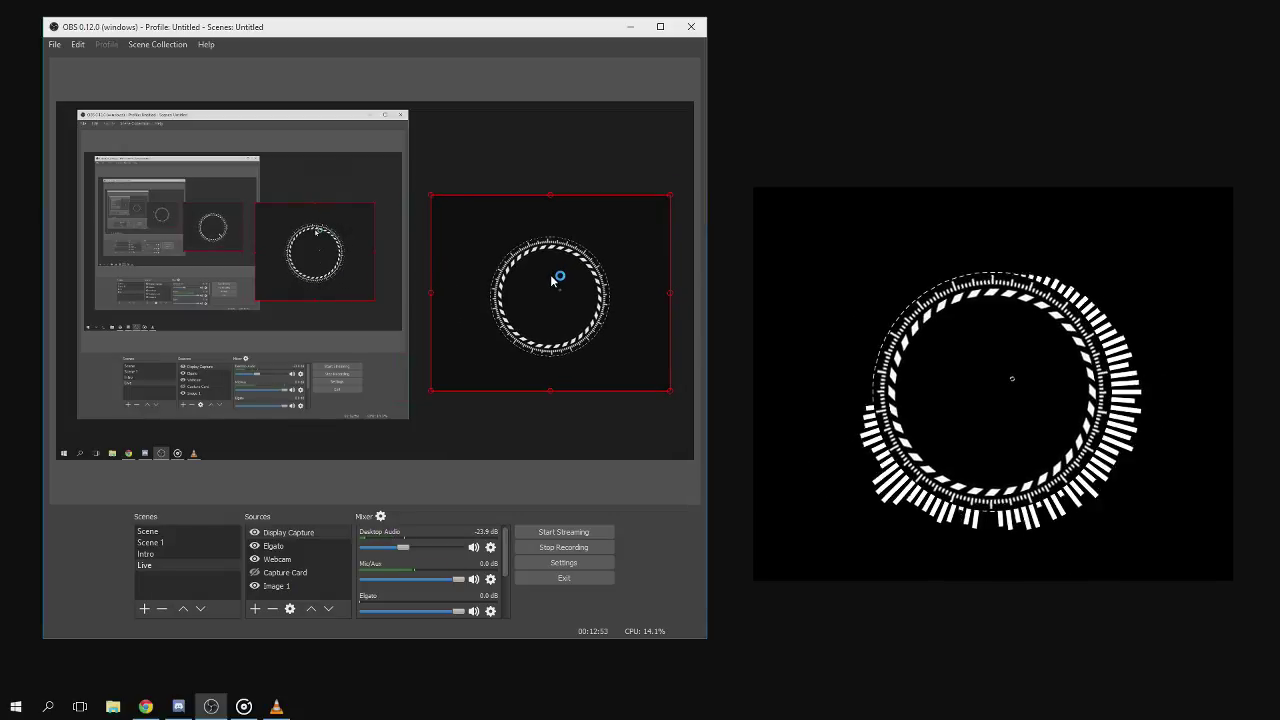
Reopen the Display Capture filters and add a new Color Key effect filter.
{"action": "right_click", "coordinate": [465, 354]}
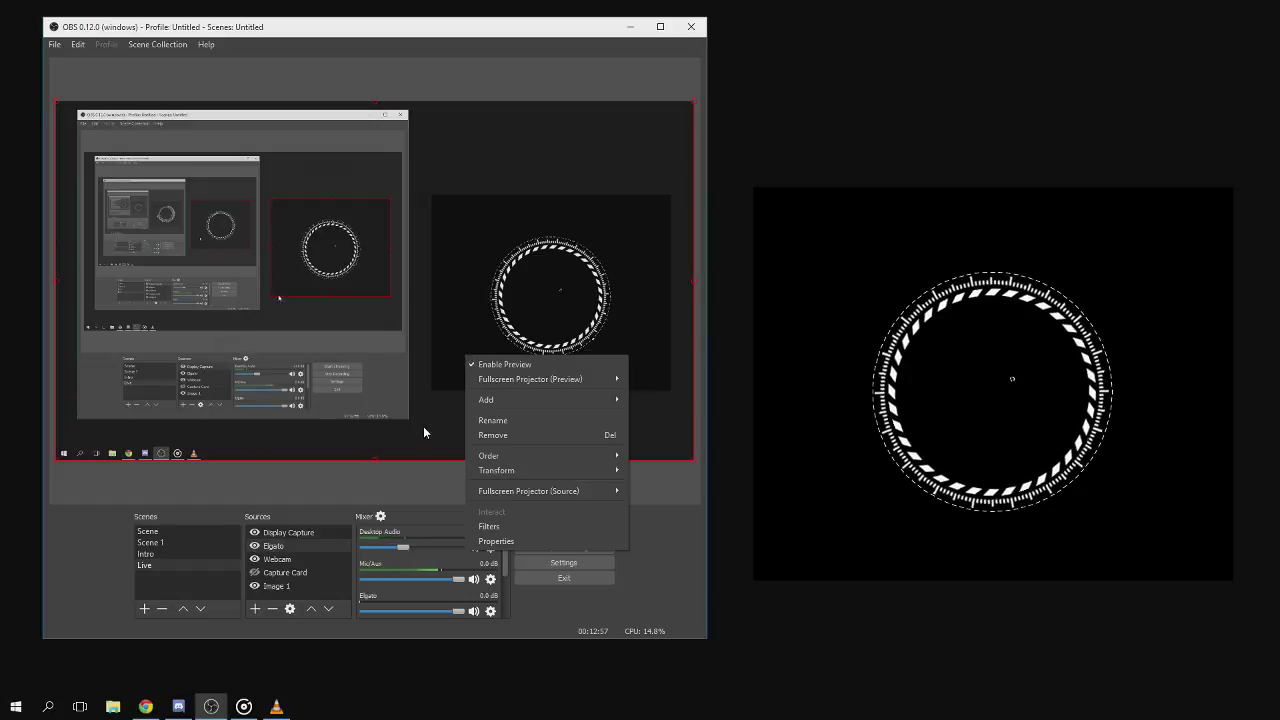
{"action": "left_click", "coordinate": [371, 414]}
{"action": "left_click", "coordinate": [294, 533]}
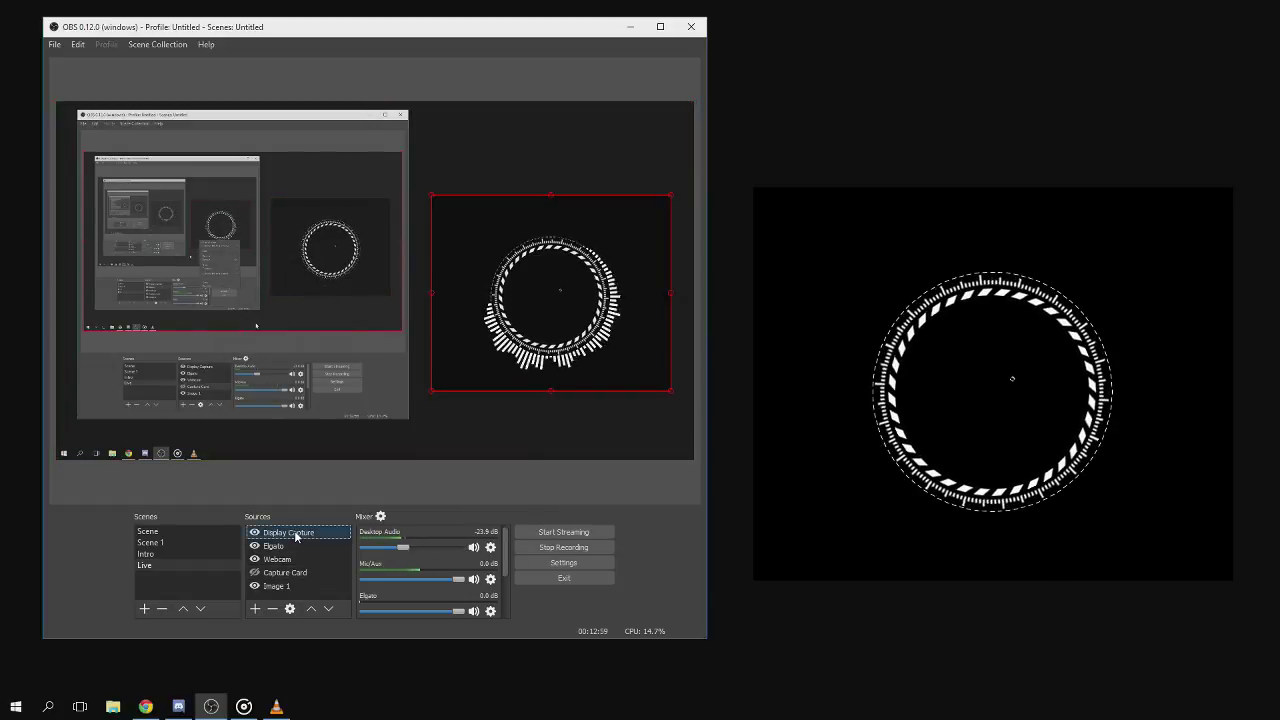
{"action": "right_click", "coordinate": [296, 536]}
{"action": "left_click", "coordinate": [337, 660]}
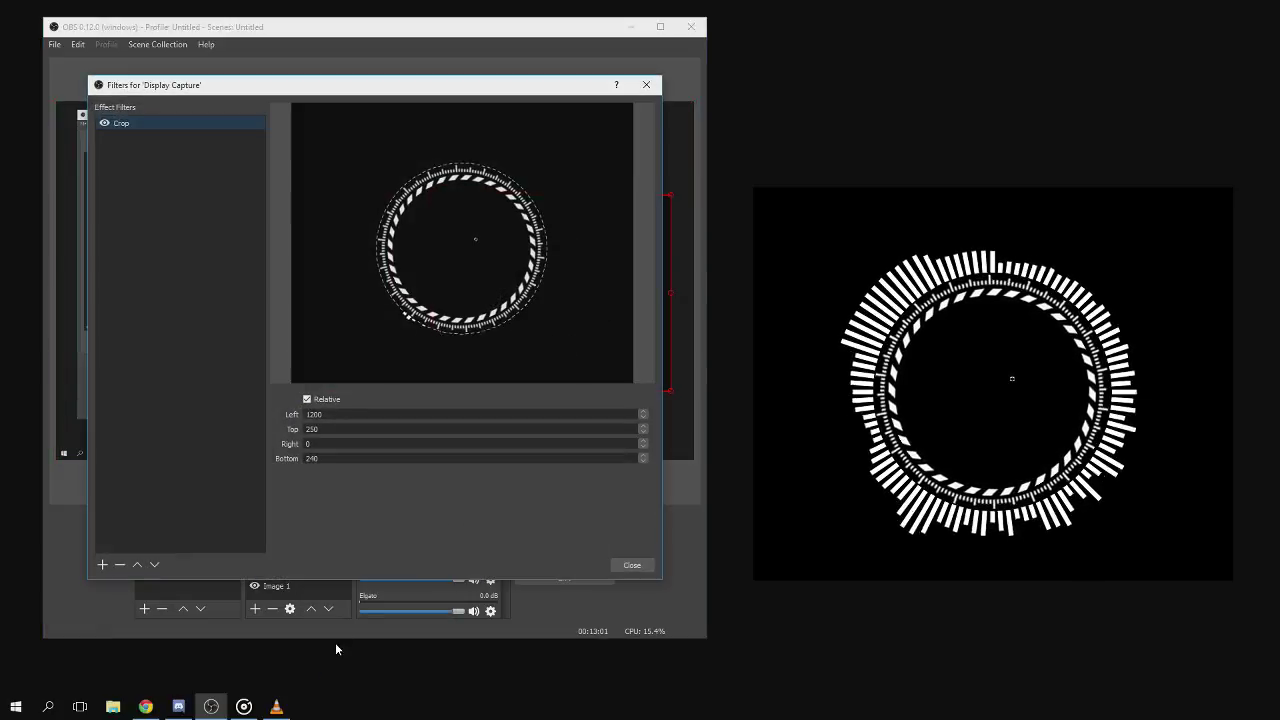
{"action": "right_click", "coordinate": [160, 277]}
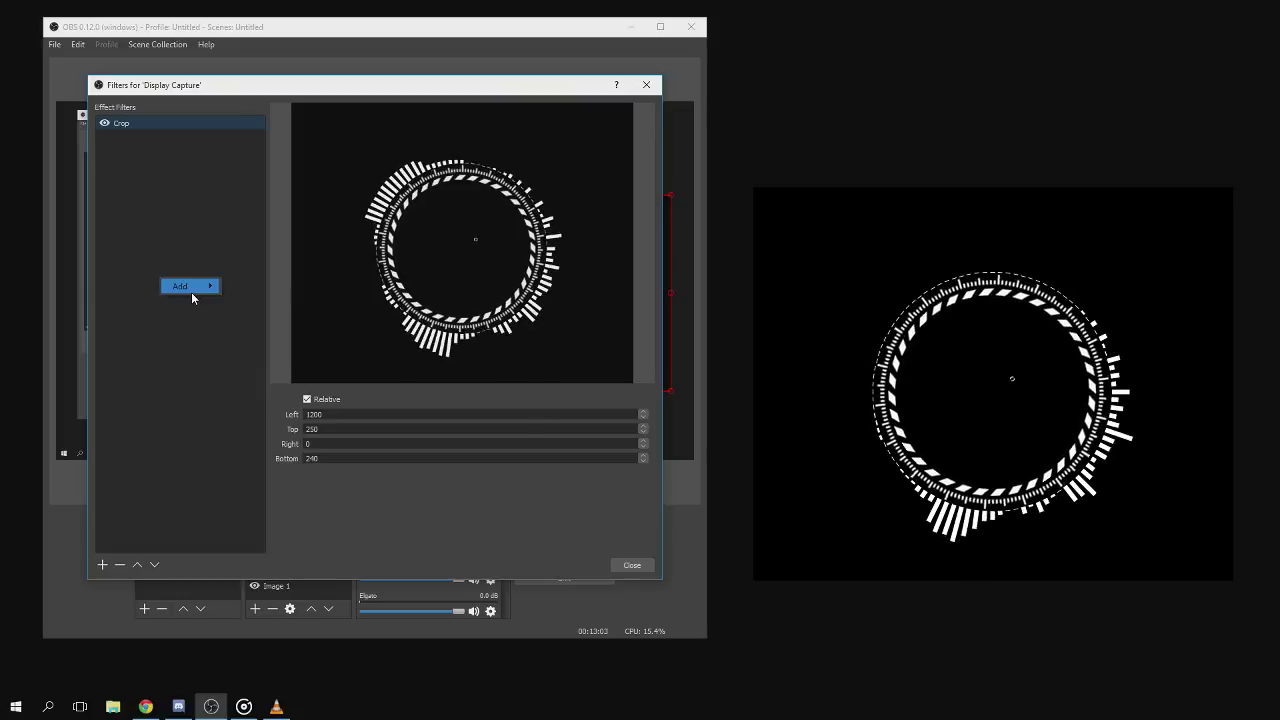
{"action": "mouse_move", "coordinate": [198, 288]}
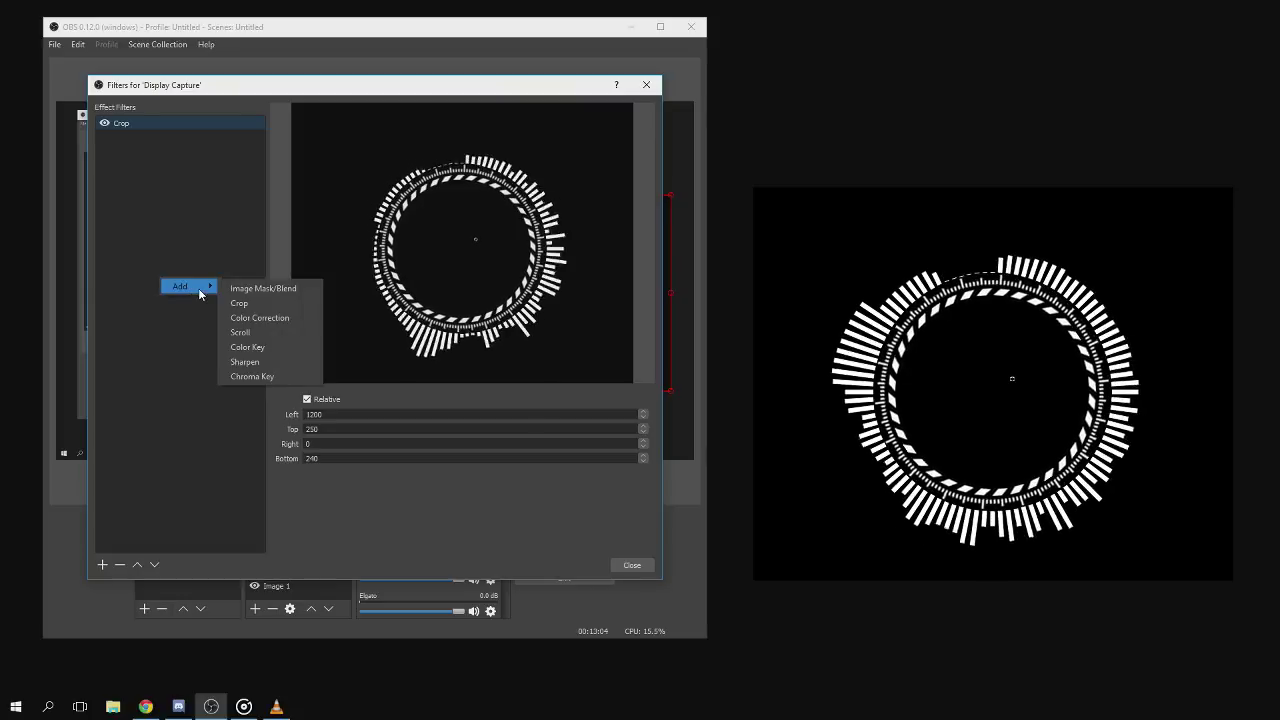
{"action": "left_click", "coordinate": [270, 350]}
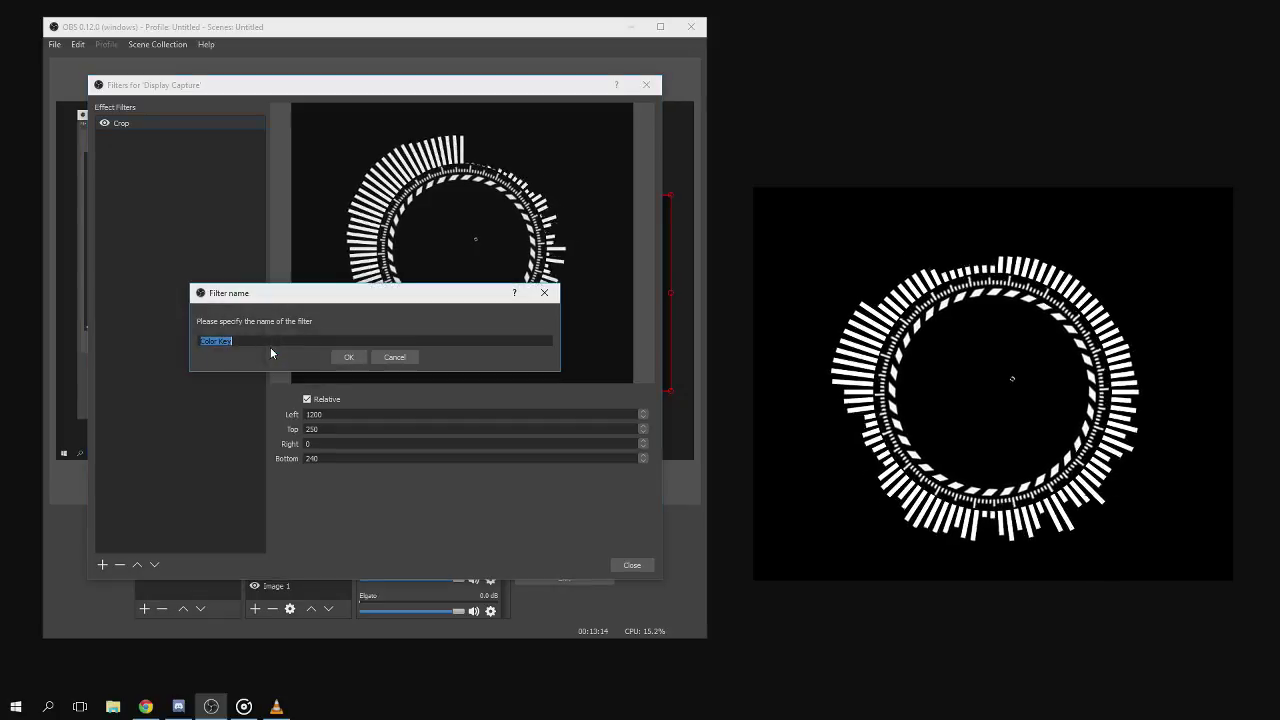
Keep the name Color Key, key out black at Similarity 112 and Smoothness 115.
{"action": "left_click", "coordinate": [345, 357]}
{"action": "left_click", "coordinate": [400, 399]}
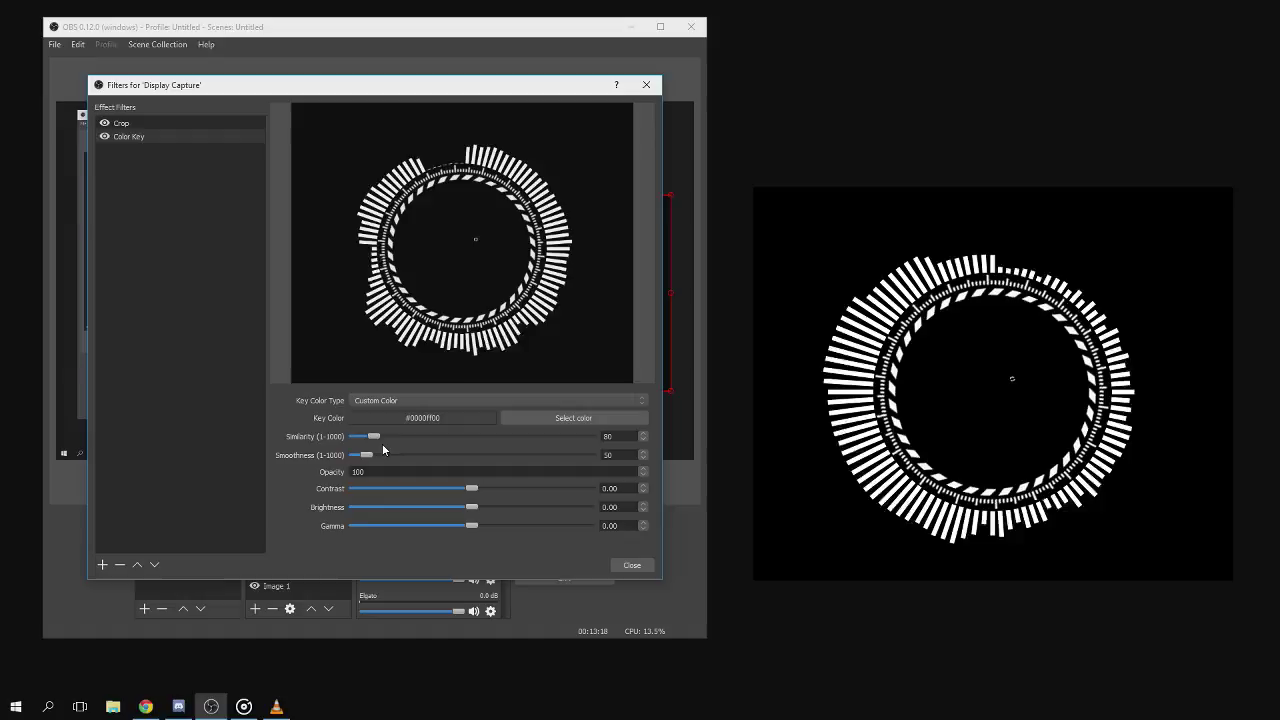
{"action": "left_click", "coordinate": [530, 418]}
{"action": "left_click", "coordinate": [210, 233]}
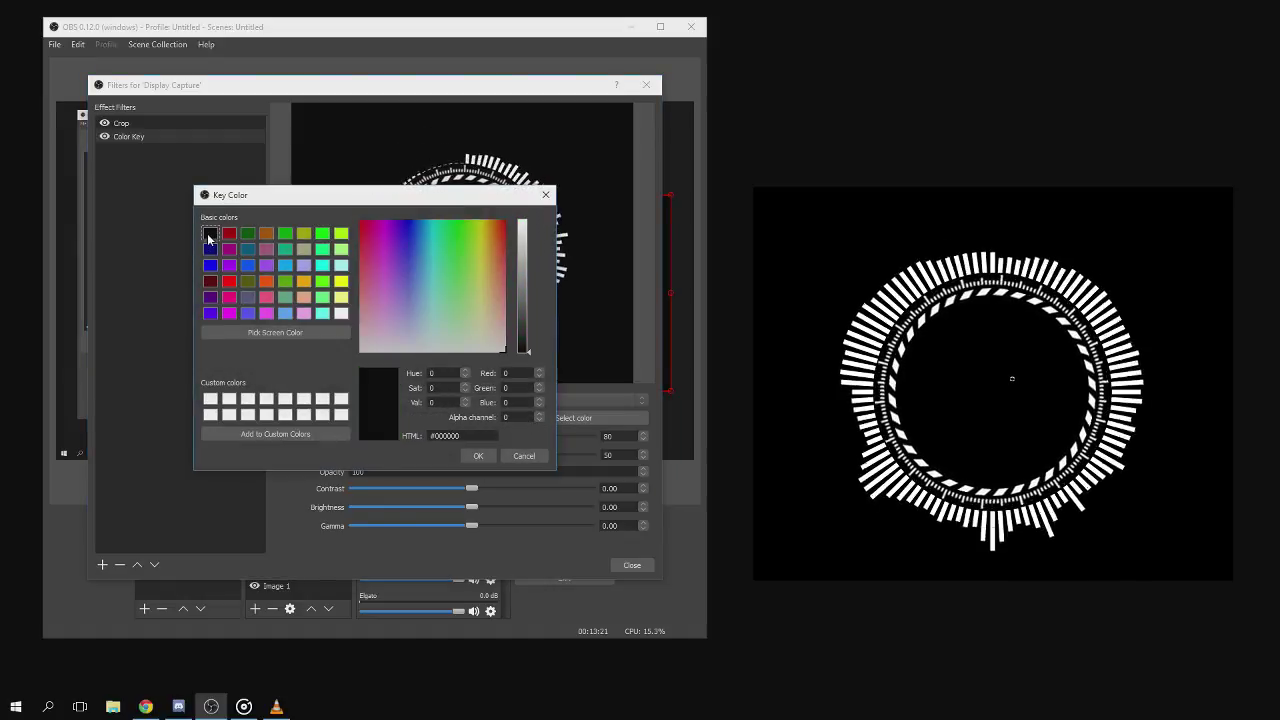
{"action": "left_click", "coordinate": [476, 456]}
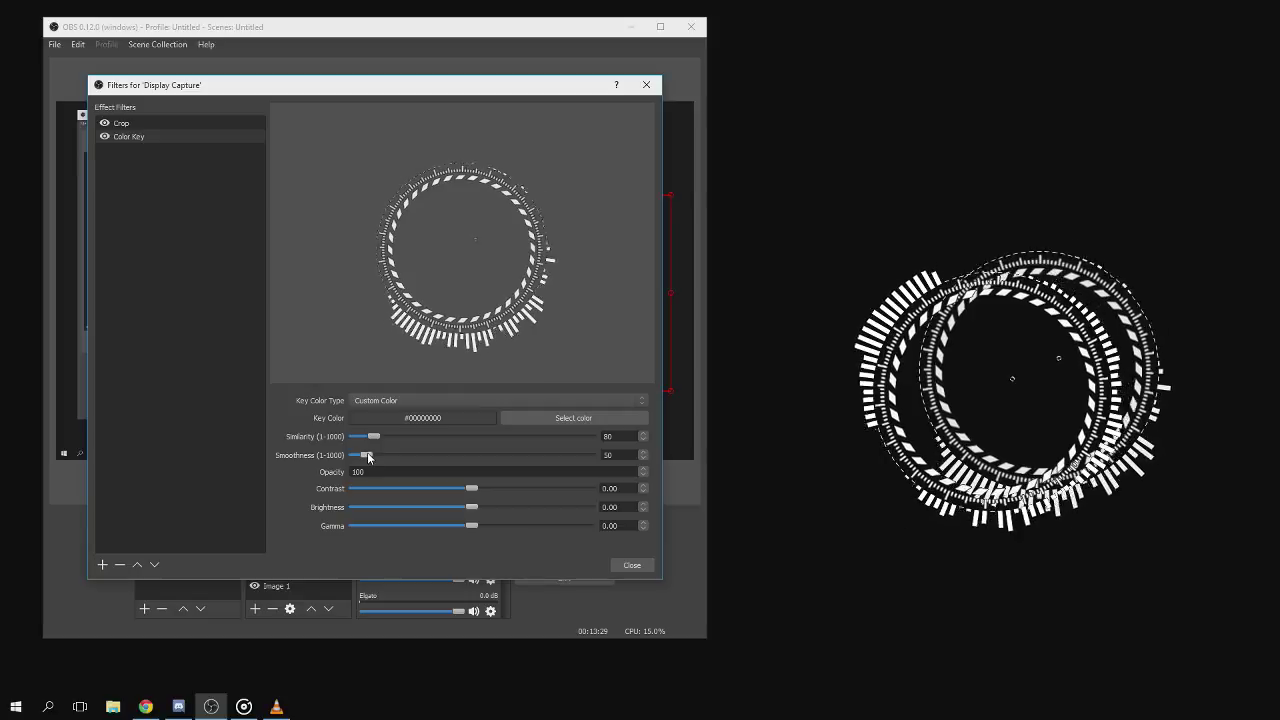
{"action": "mouse_move", "coordinate": [366, 455]}
{"action": "left_mouse_down"}
{"action": "mouse_move", "coordinate": [383, 458]}
{"action": "mouse_move", "coordinate": [379, 438]}
{"action": "left_mouse_up"}
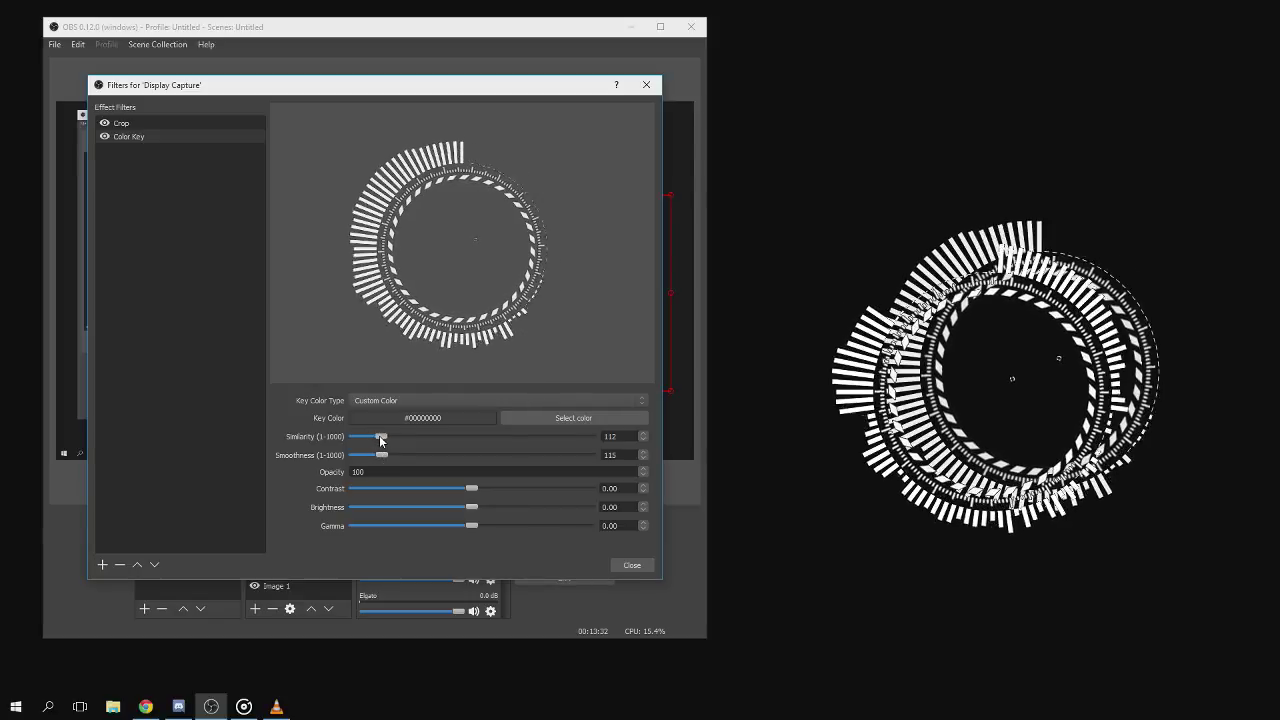
{"action": "left_click", "coordinate": [614, 560]}
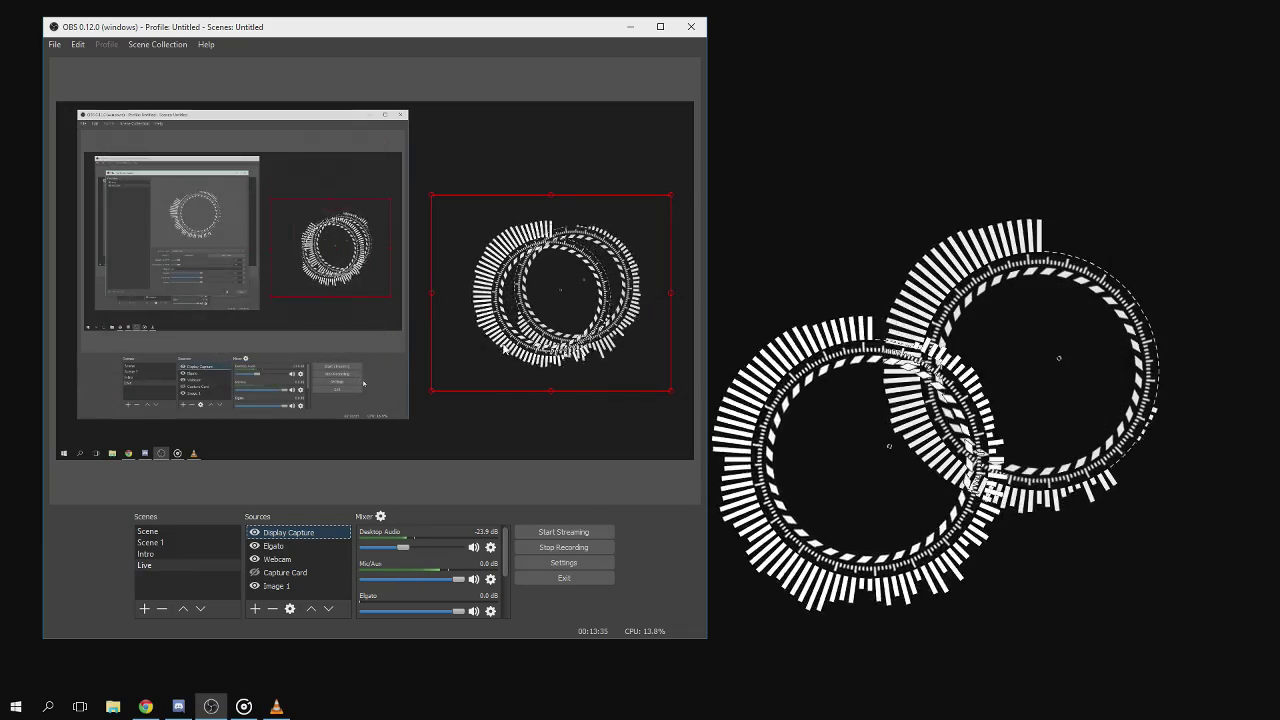